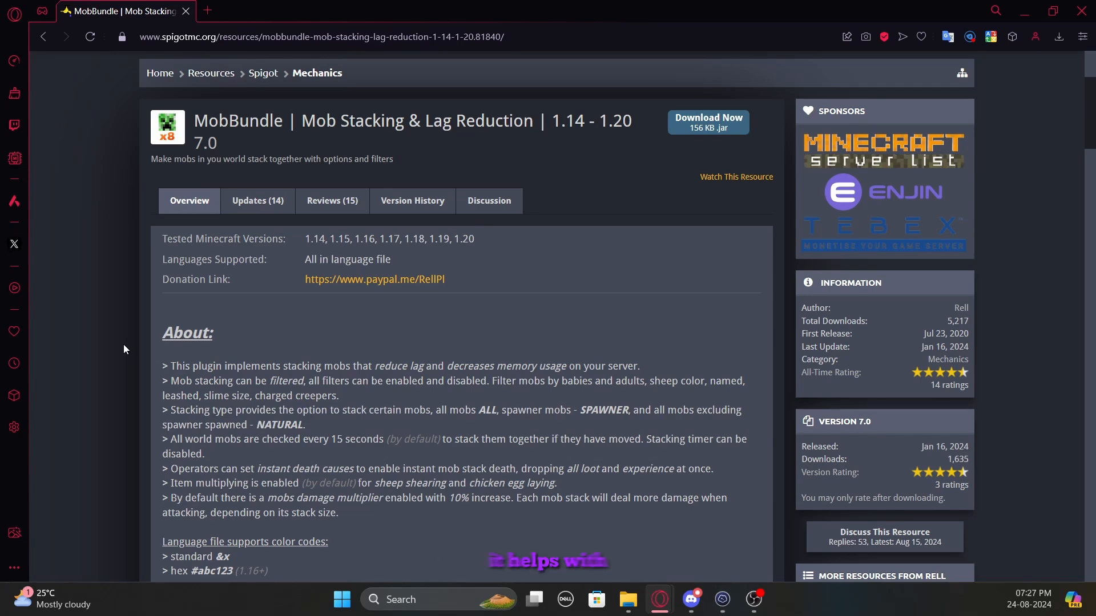
Examine the mob filtering options in the MobBundle plugin's About section, including age, sheep color, slime size, charged creepers and leashed mobs
{"action": "scroll", "coordinate": [123, 345], "scroll_direction": "down", "scroll_amount": 2}
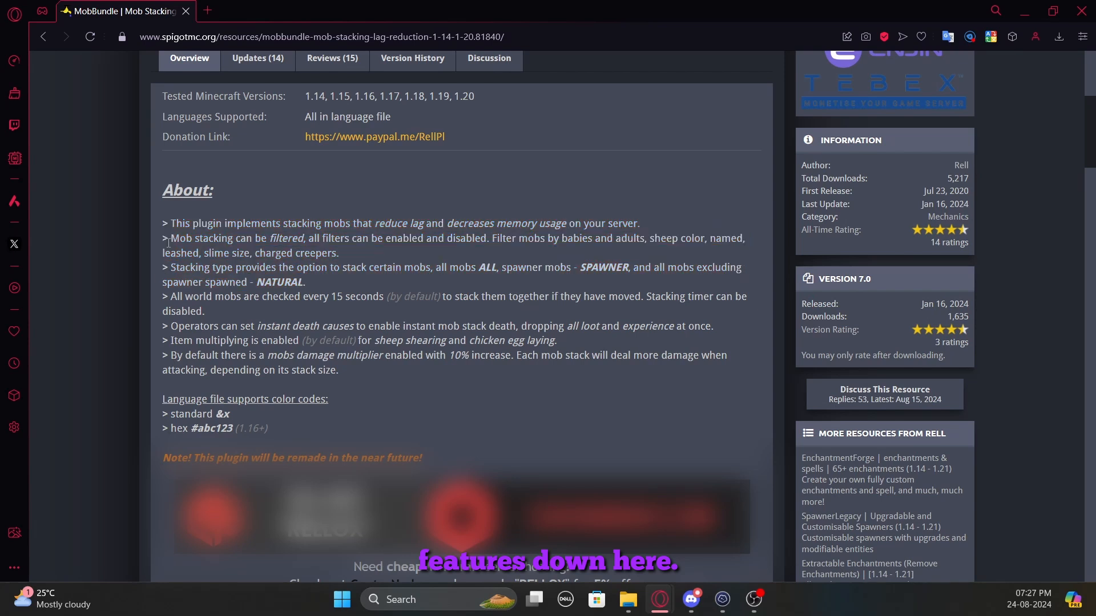
{"action": "left_click_drag", "start_coordinate": [172, 240], "coordinate": [305, 237]}
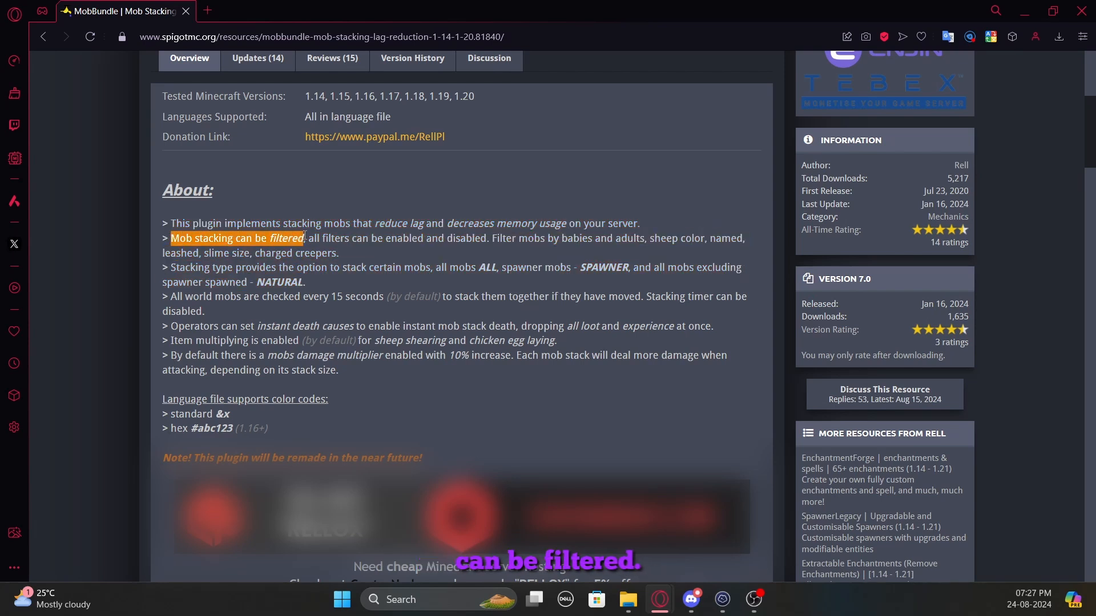
{"action": "left_click", "coordinate": [305, 236]}
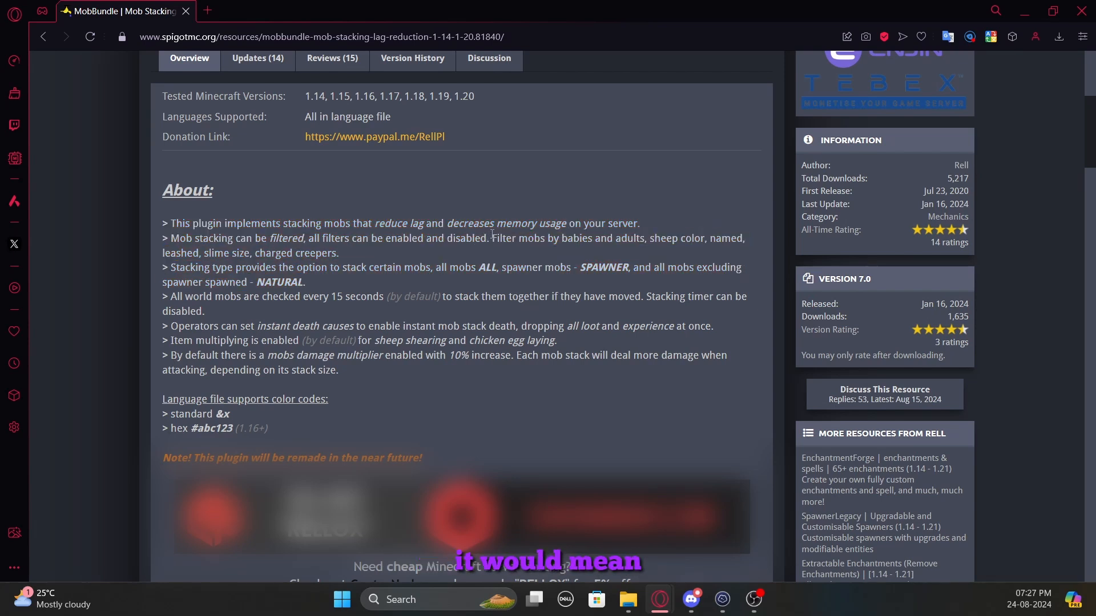
{"action": "left_click_drag", "start_coordinate": [491, 238], "coordinate": [666, 238]}
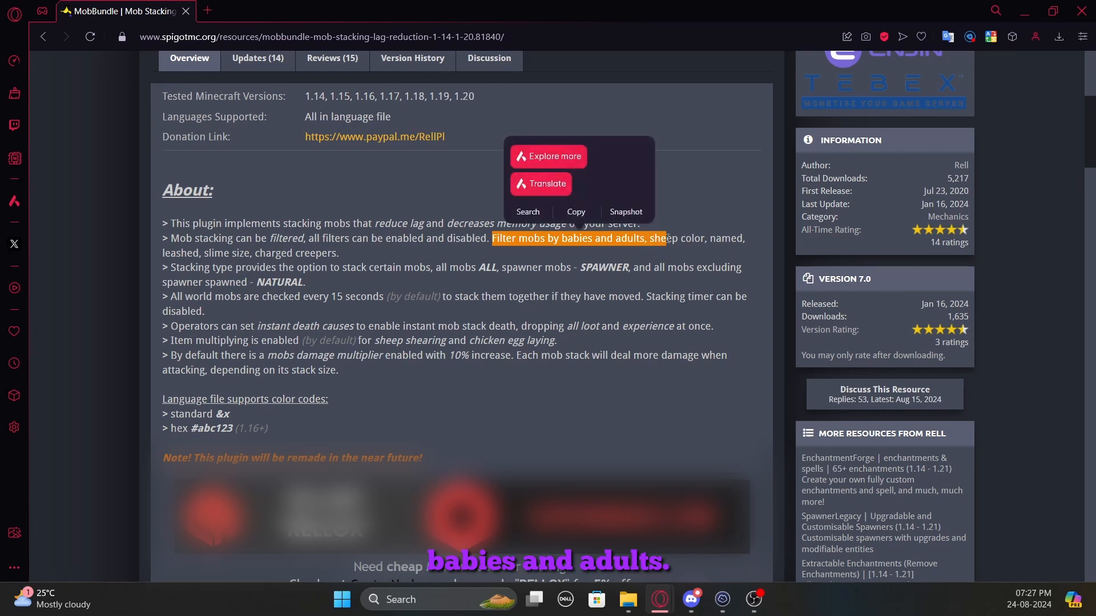
{"action": "left_click", "coordinate": [632, 240]}
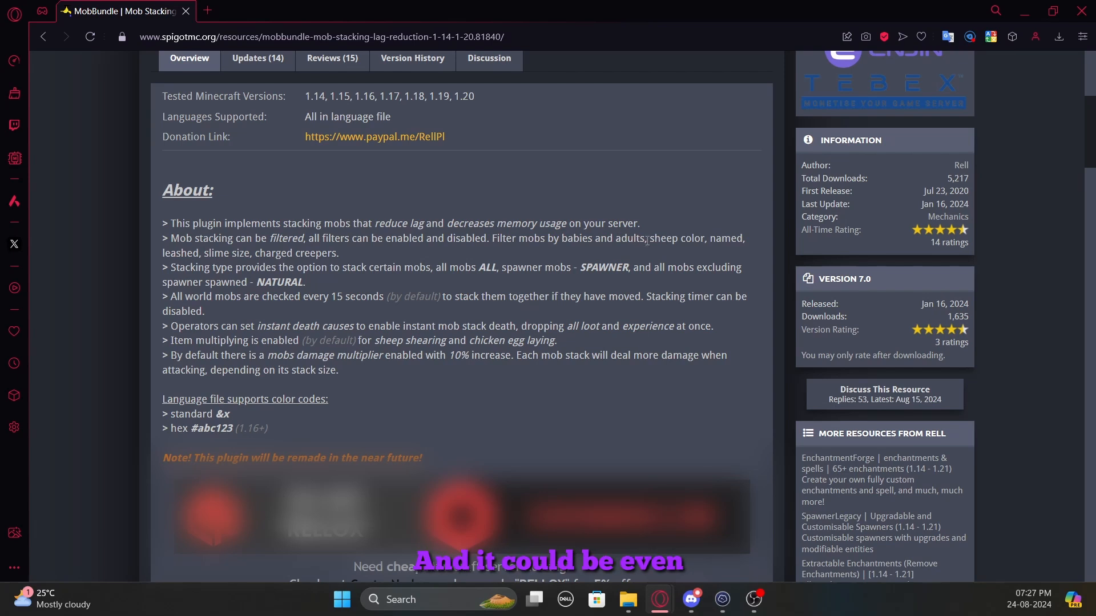
{"action": "left_click_drag", "start_coordinate": [649, 242], "coordinate": [720, 244]}
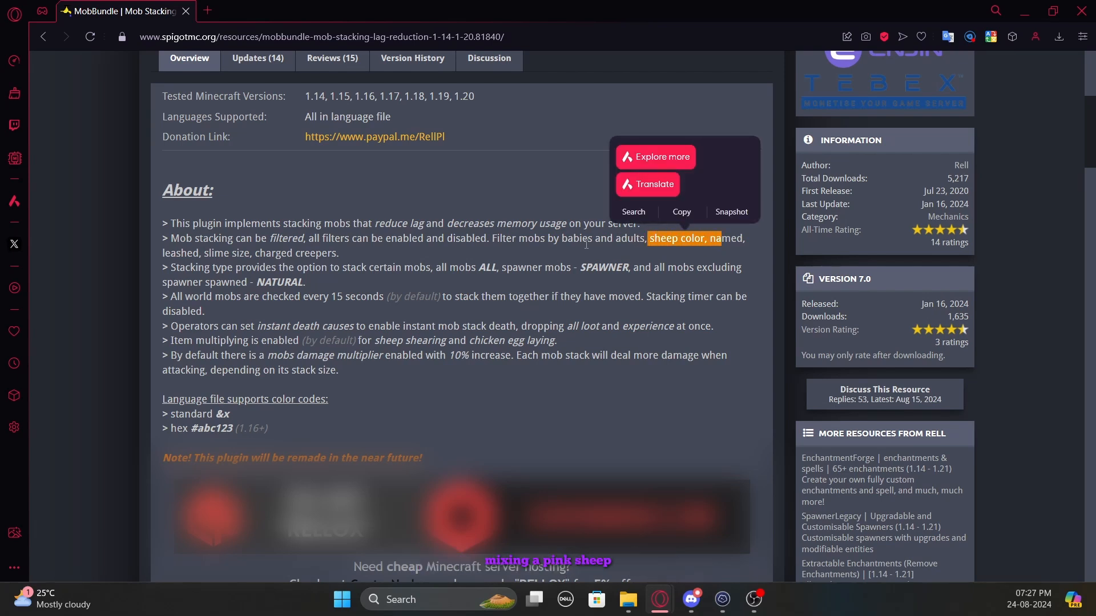
{"action": "left_click", "coordinate": [229, 253]}
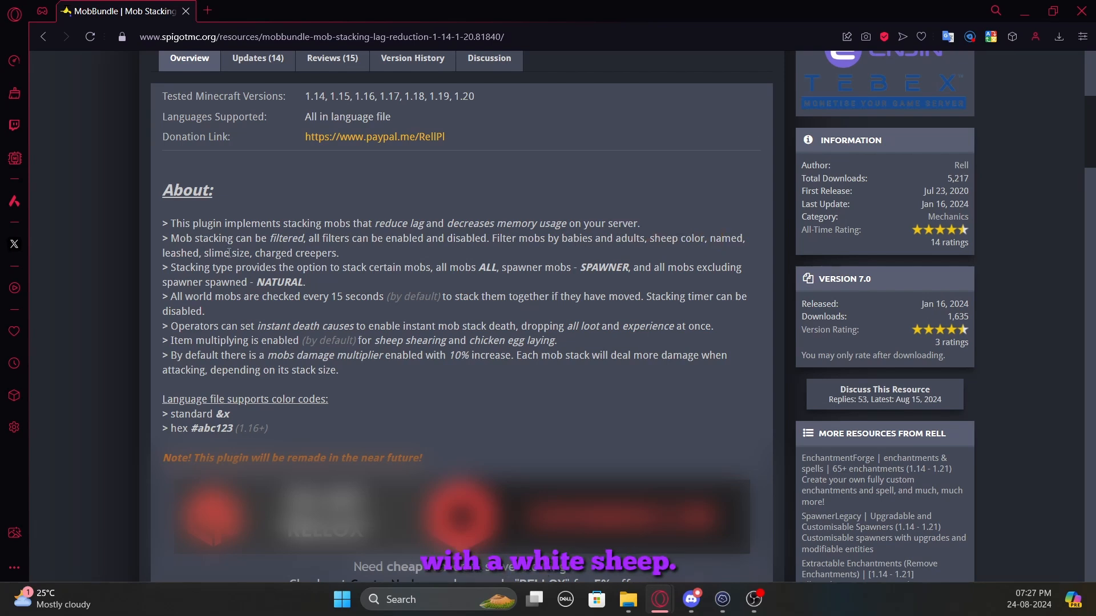
{"action": "left_click_drag", "start_coordinate": [209, 252], "coordinate": [355, 255]}
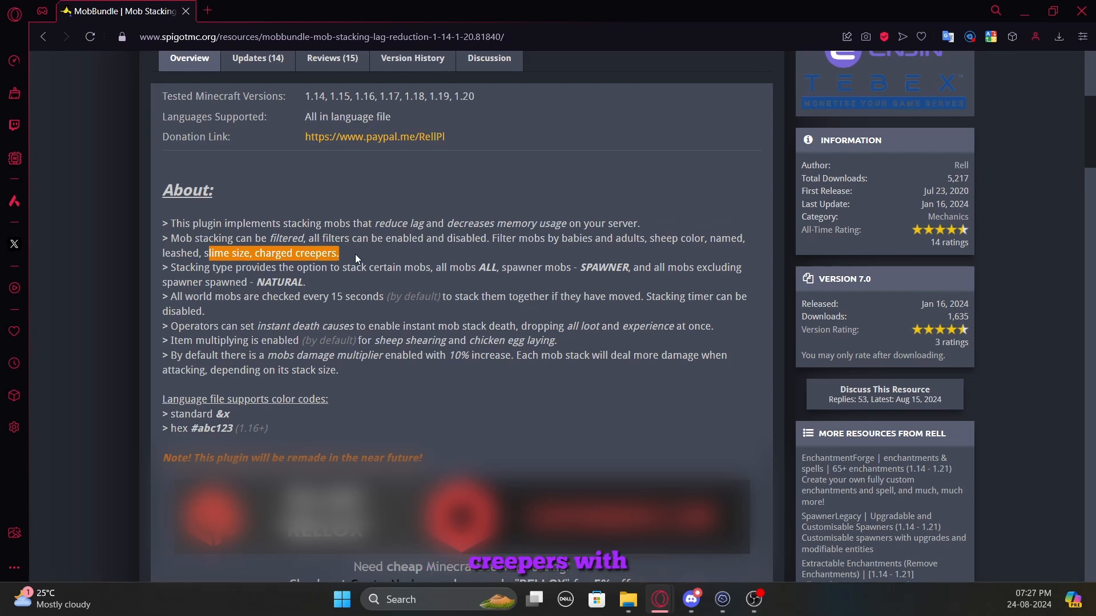
{"action": "left_click", "coordinate": [207, 259]}
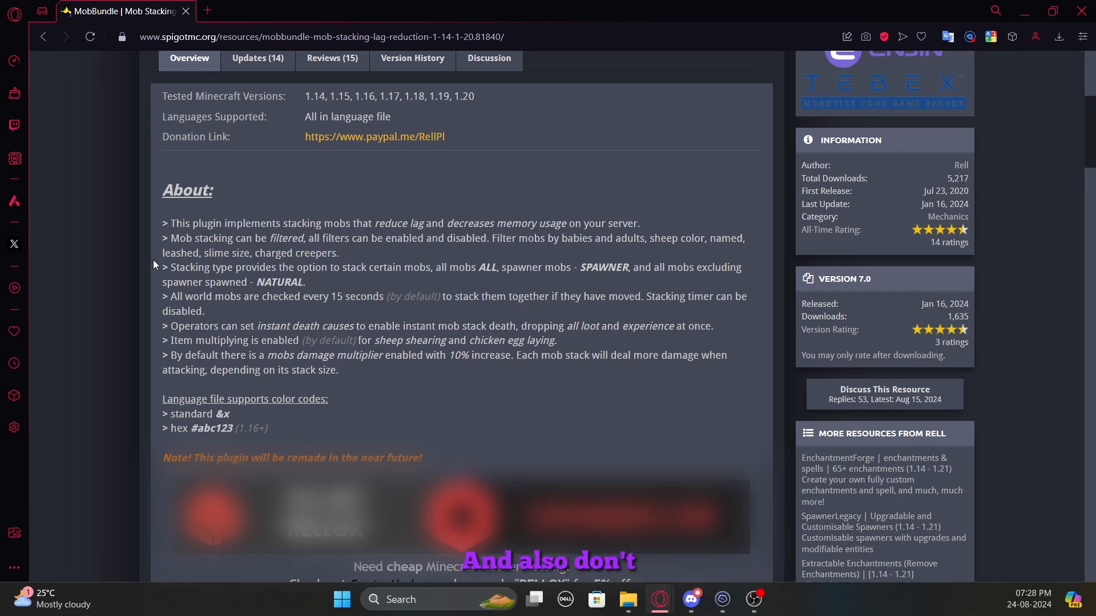
{"action": "left_click_drag", "start_coordinate": [161, 254], "coordinate": [201, 254]}
{"action": "left_click", "coordinate": [181, 255]}
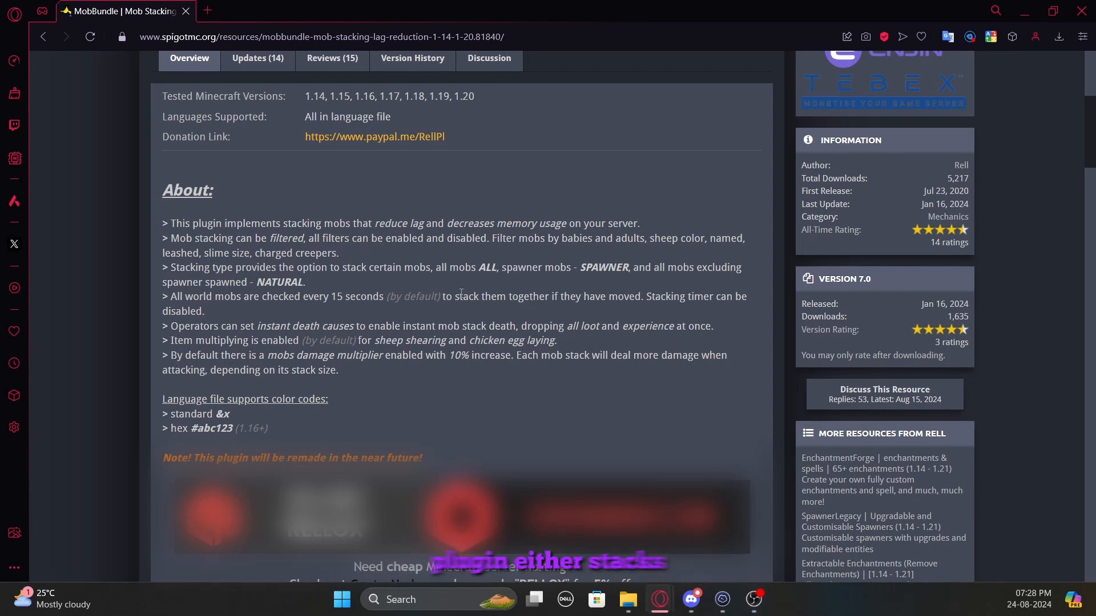
Review the ALL, SPAWNER and NATURAL stacking types described in the plugin's About section
{"action": "left_click_drag", "start_coordinate": [443, 268], "coordinate": [640, 267]}
{"action": "left_click", "coordinate": [558, 268]}
{"action": "left_click", "coordinate": [562, 281]}
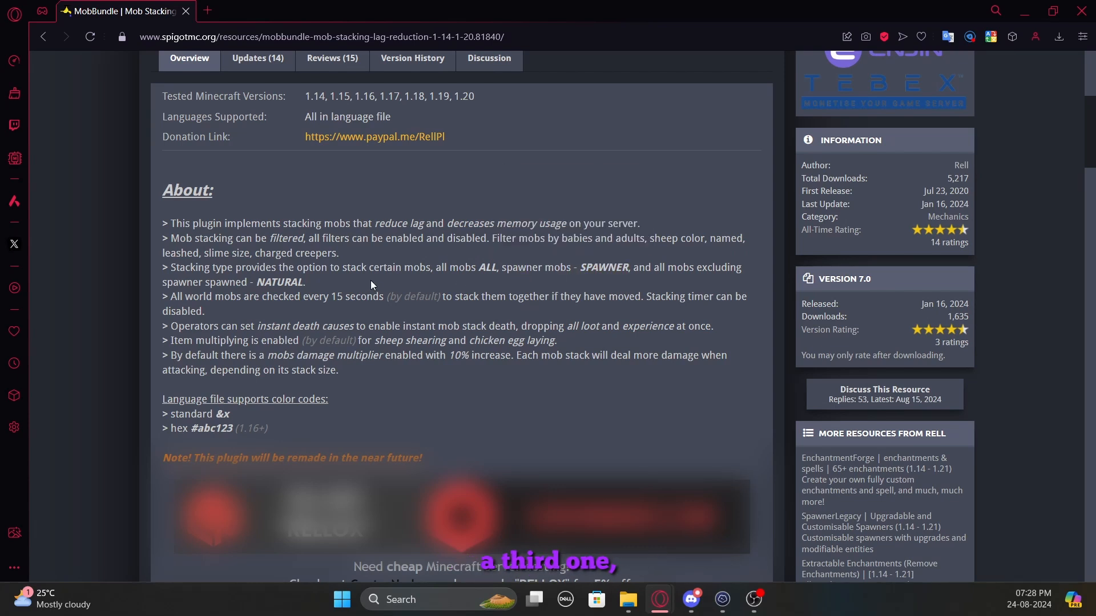
{"action": "left_click_drag", "start_coordinate": [328, 284], "coordinate": [198, 282]}
{"action": "left_click", "coordinate": [288, 282]}
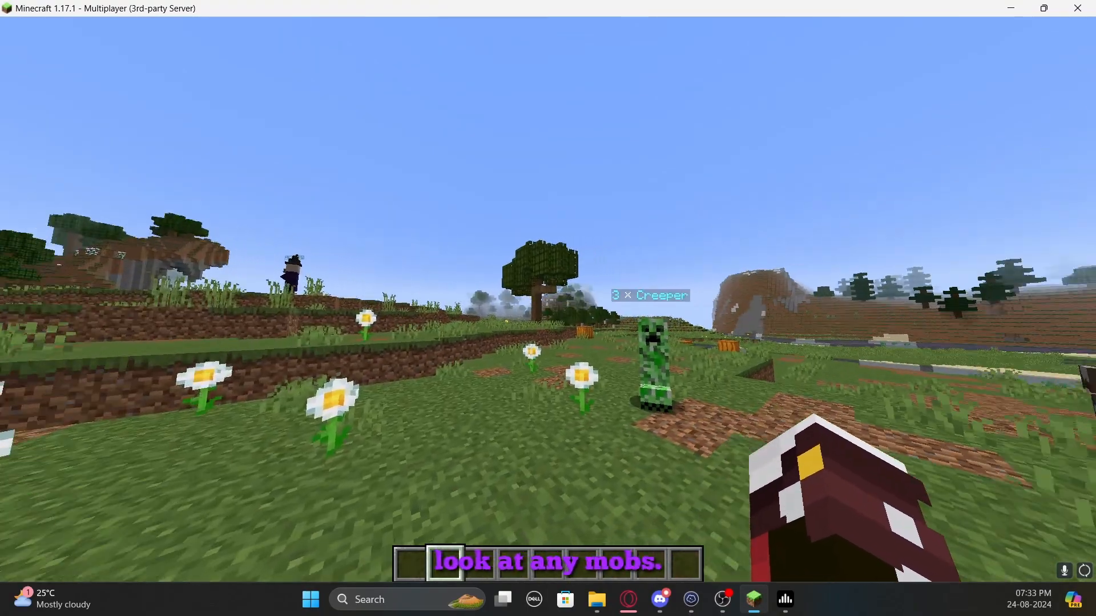
{"action": "key", "text": "w"}
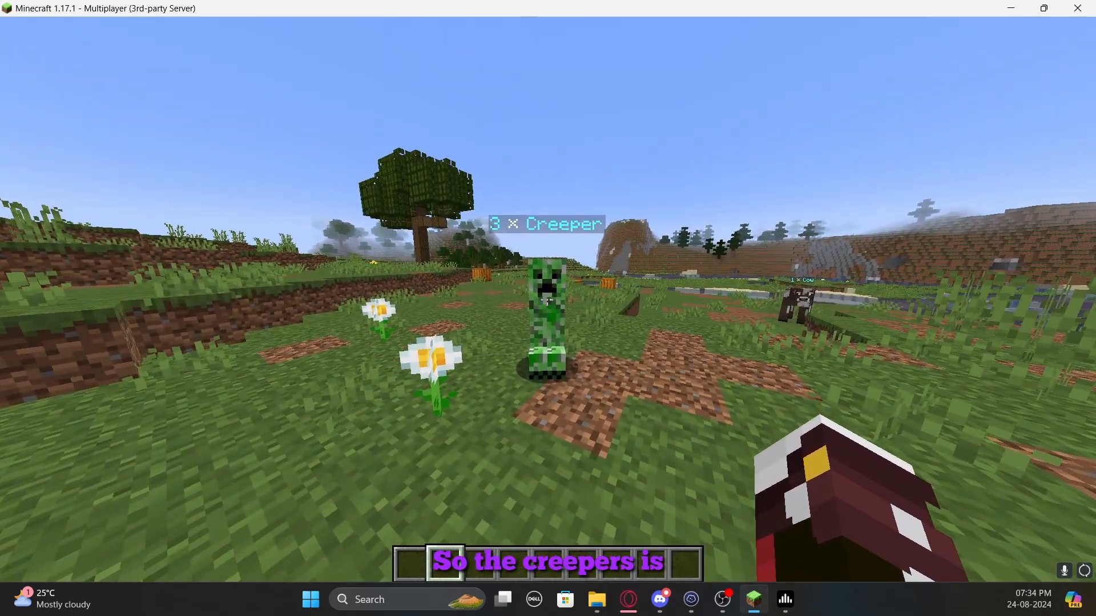
{"action": "key", "text": "w"}
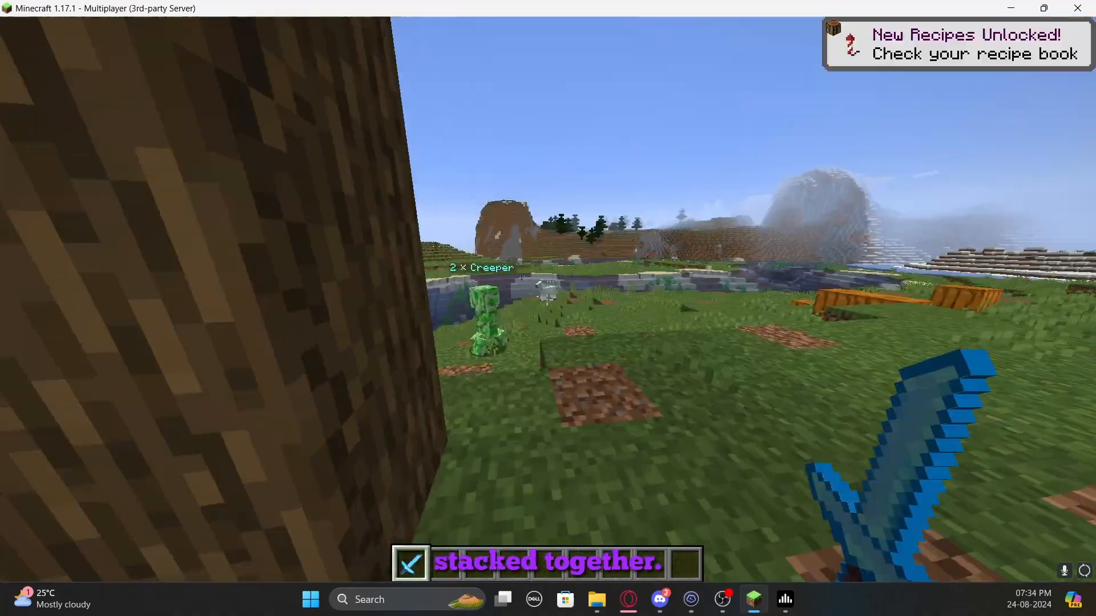
{"action": "key", "text": "w"}
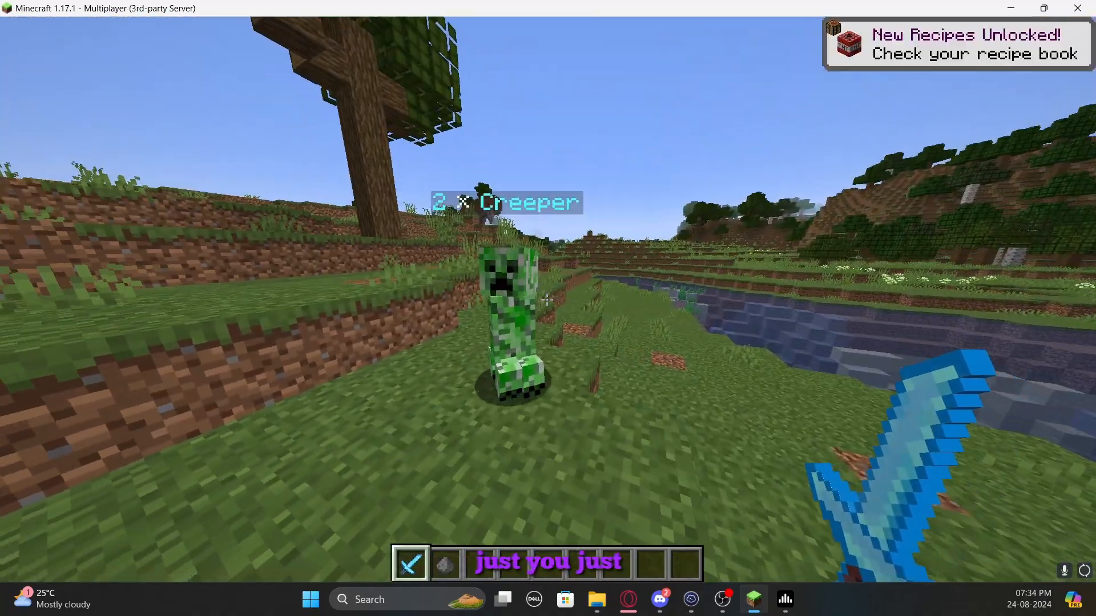
{"action": "left_click", "coordinate": [546, 300]}
{"action": "left_click", "coordinate": [547, 300]}
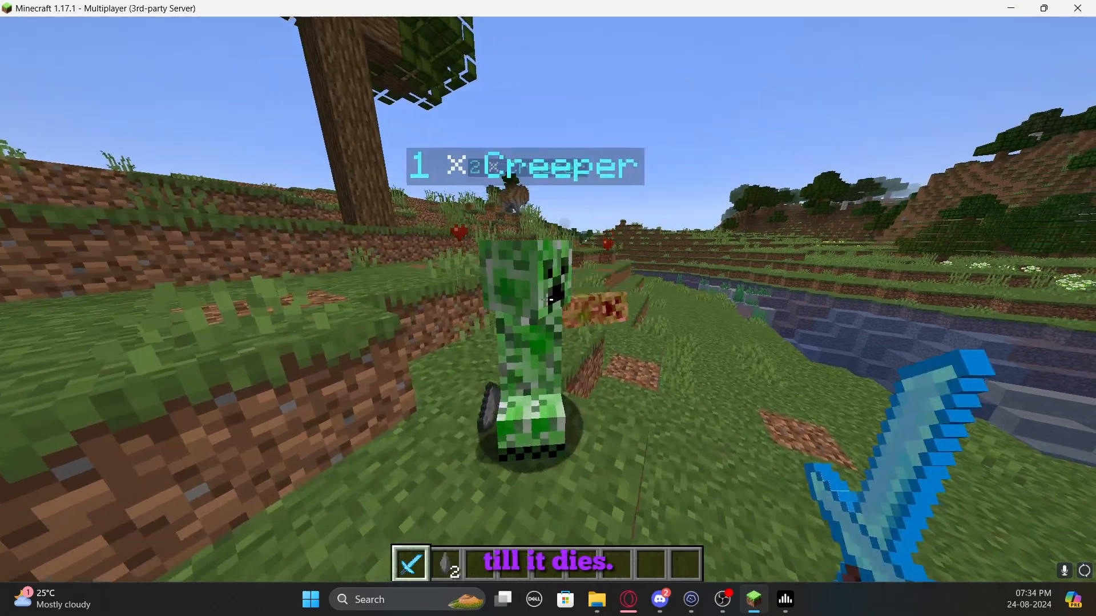
{"action": "key", "text": "s"}
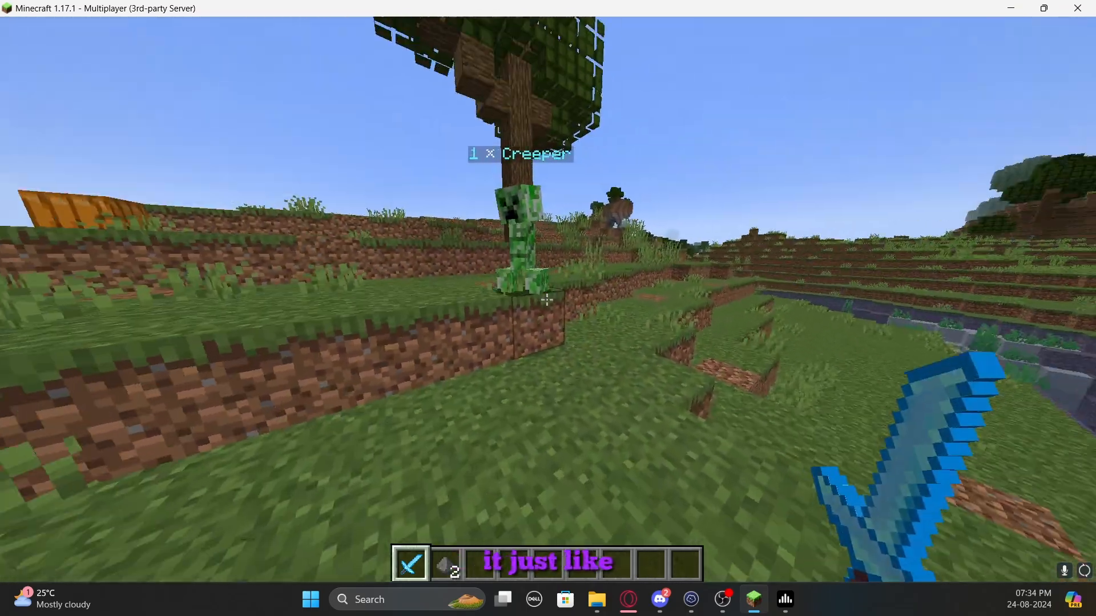
{"action": "key", "text": "s"}
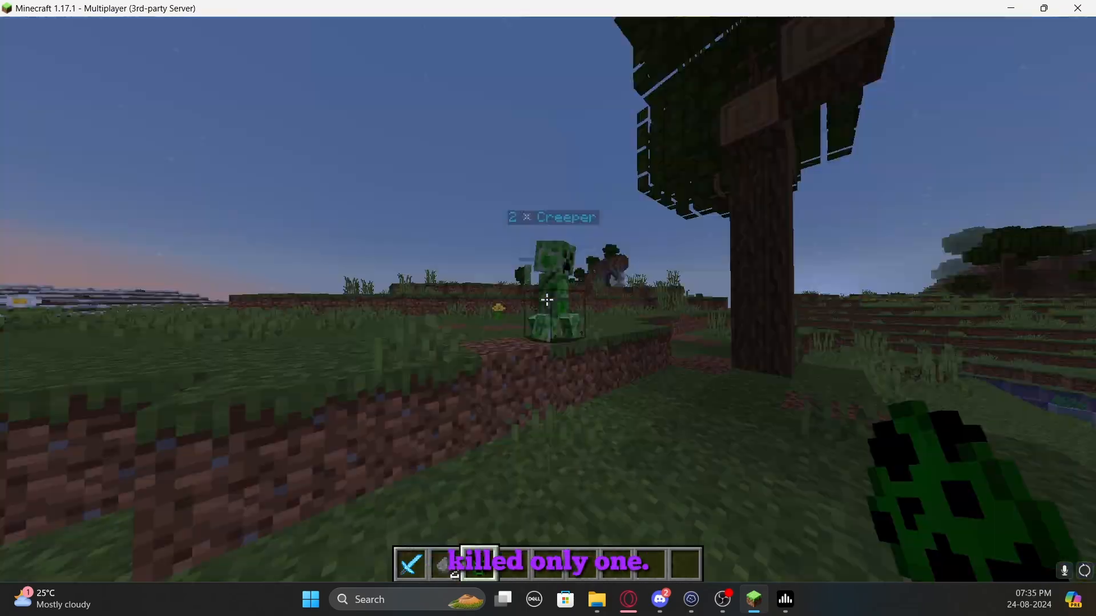
{"action": "key", "text": "w"}
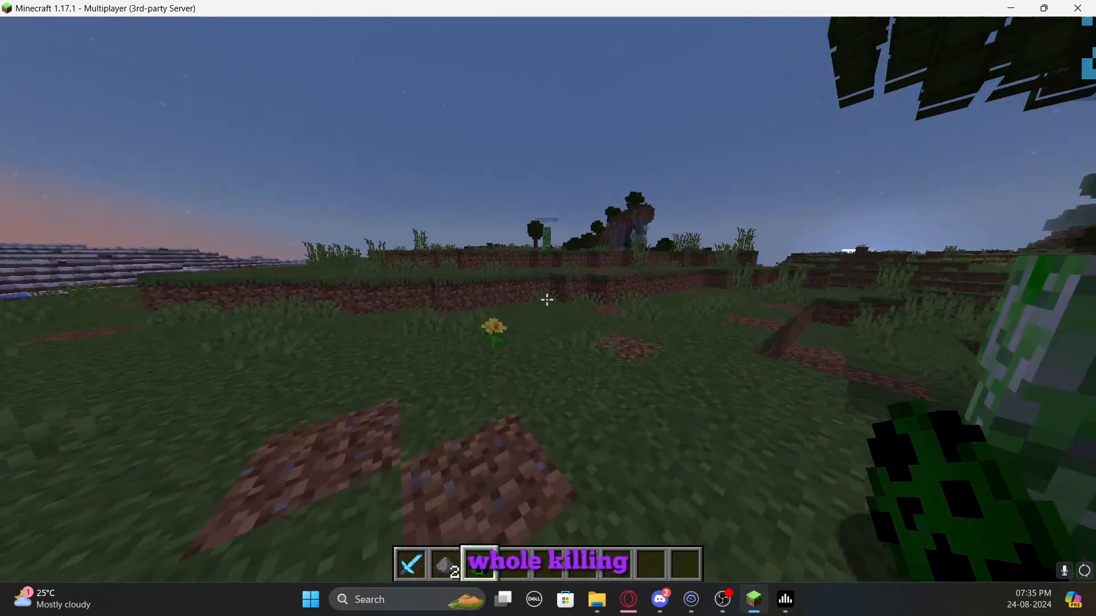
{"action": "key", "text": "w"}
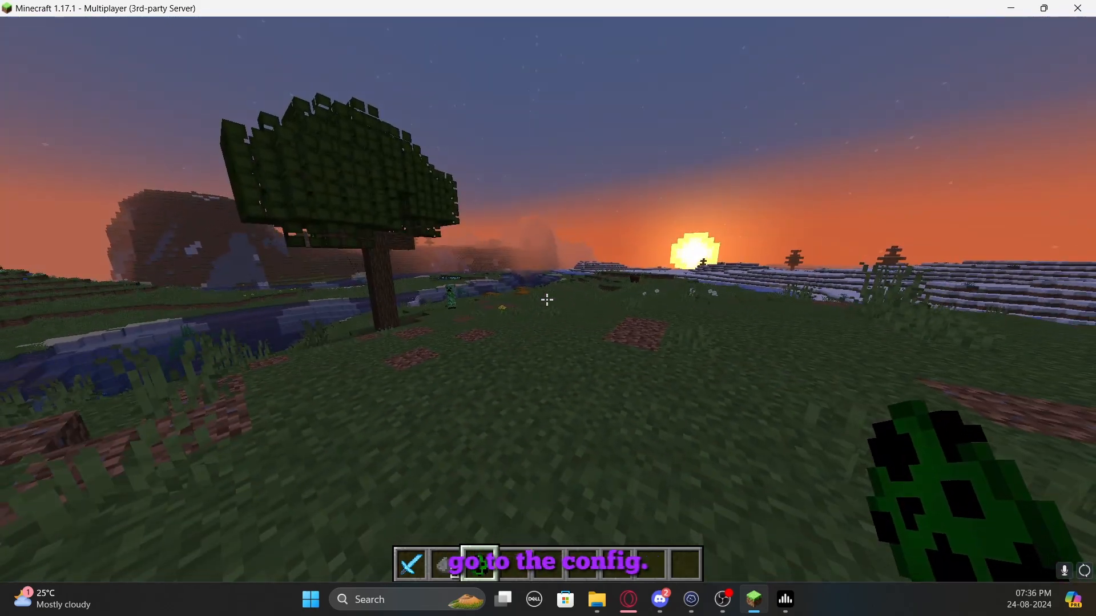
{"action": "key", "text": "t"}
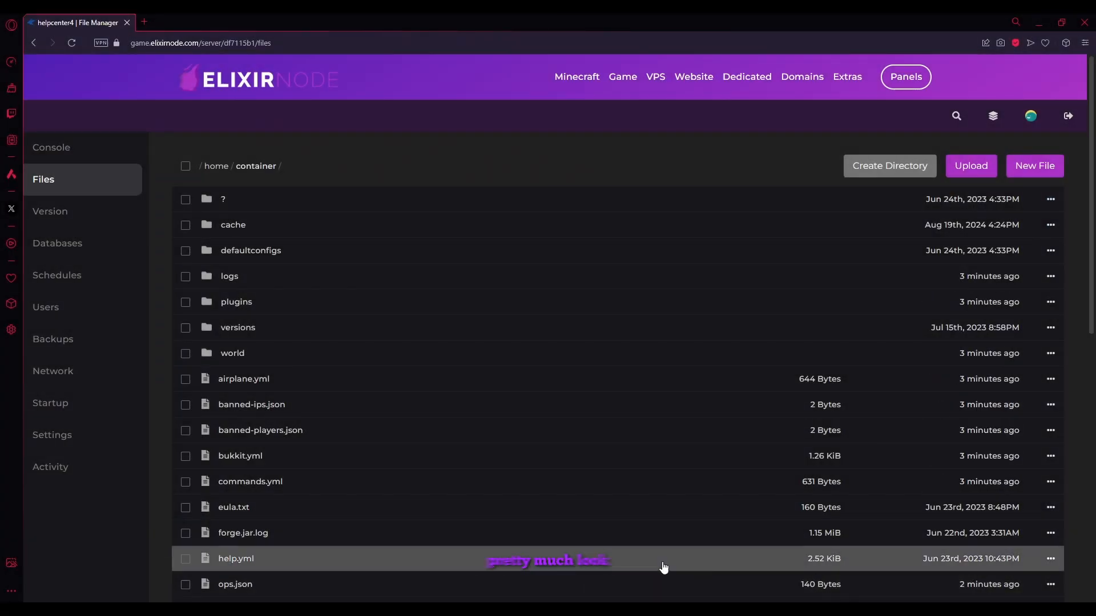
Open configuration.yml from the server's plugins/MobBundle folder and look through its settings
{"action": "left_click", "coordinate": [236, 302]}
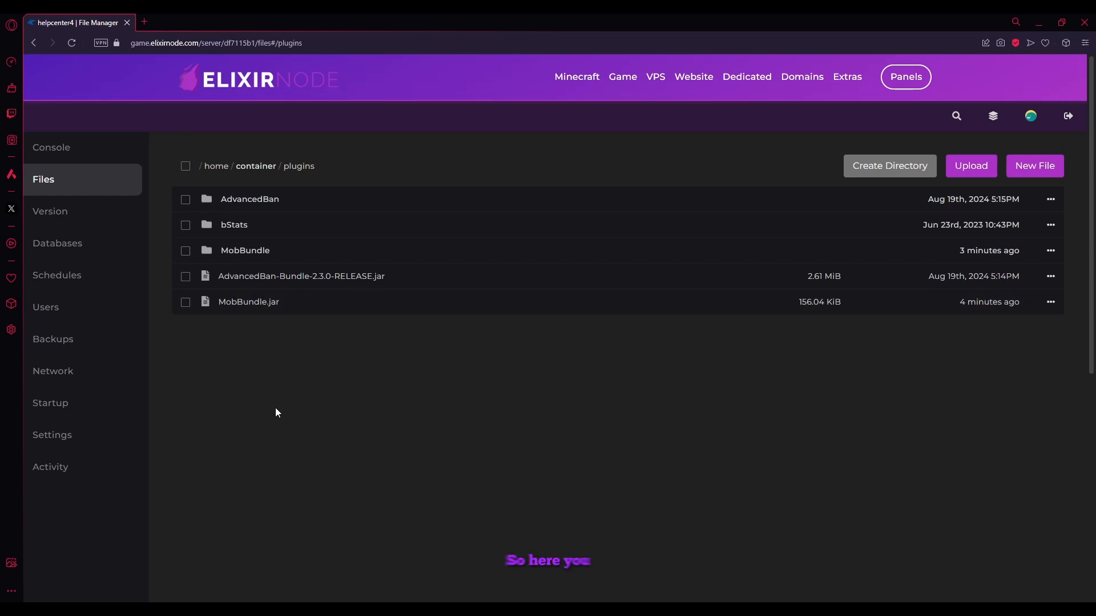
{"action": "left_click", "coordinate": [272, 262]}
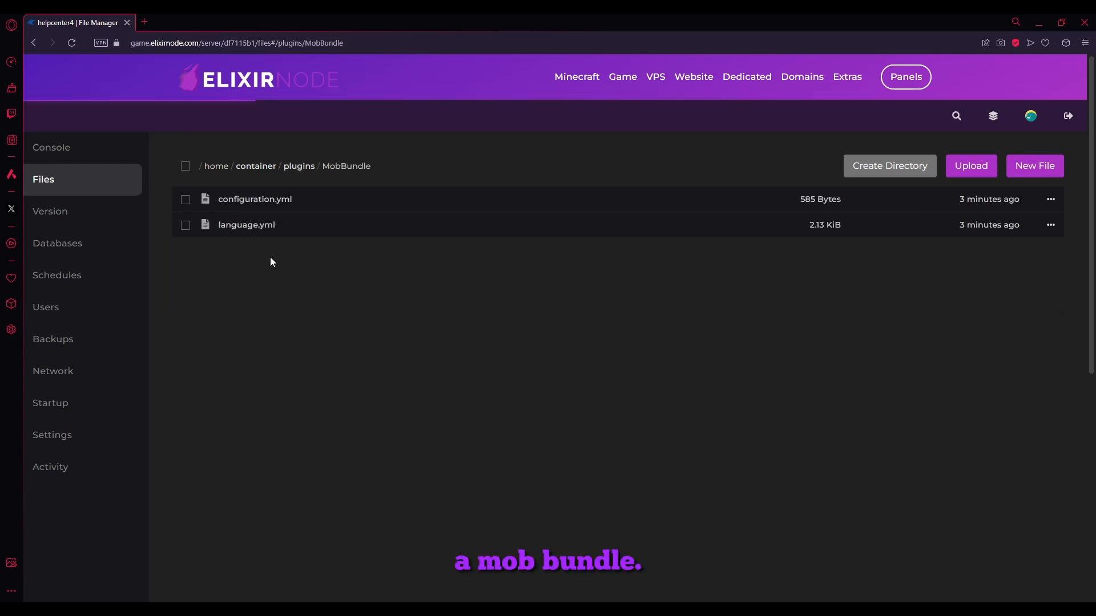
{"action": "left_click", "coordinate": [266, 205]}
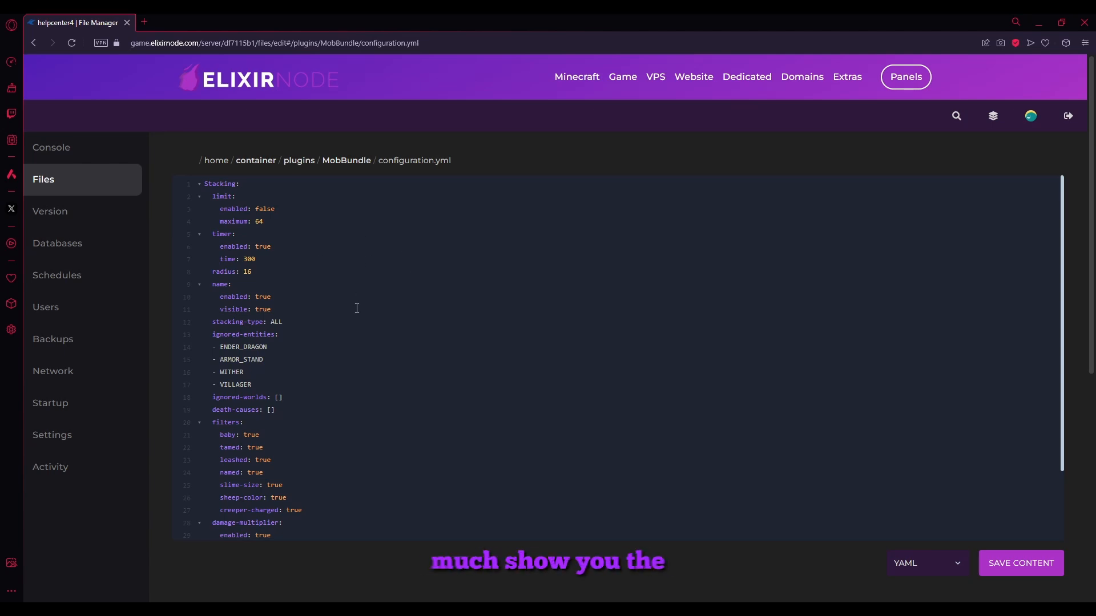
{"action": "scroll", "coordinate": [356, 308], "scroll_direction": "down", "scroll_amount": 3}
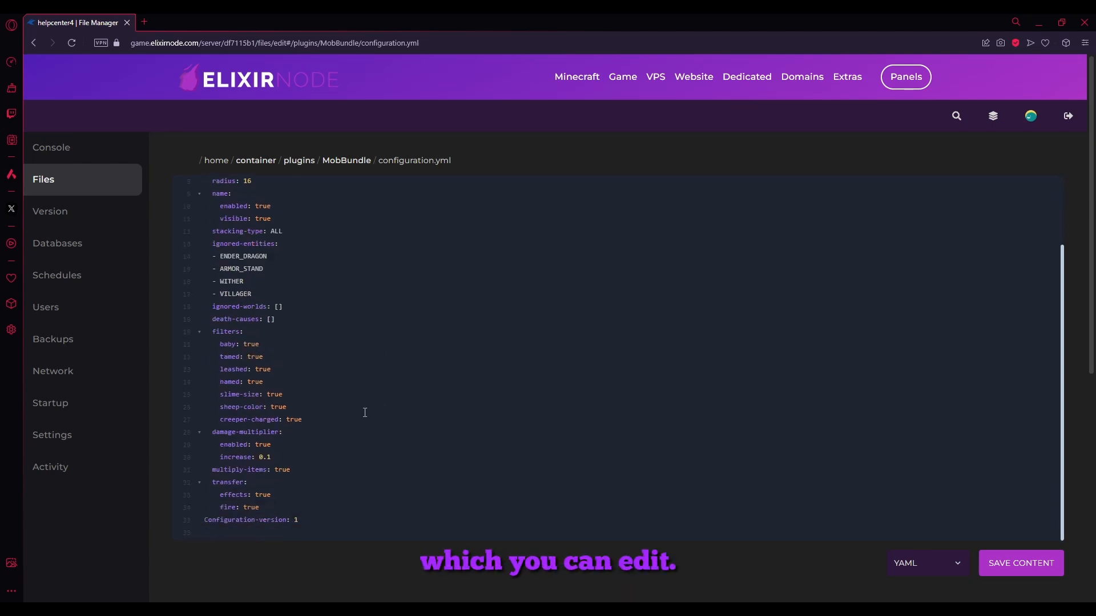
{"action": "scroll", "coordinate": [364, 412], "scroll_direction": "up", "scroll_amount": 3}
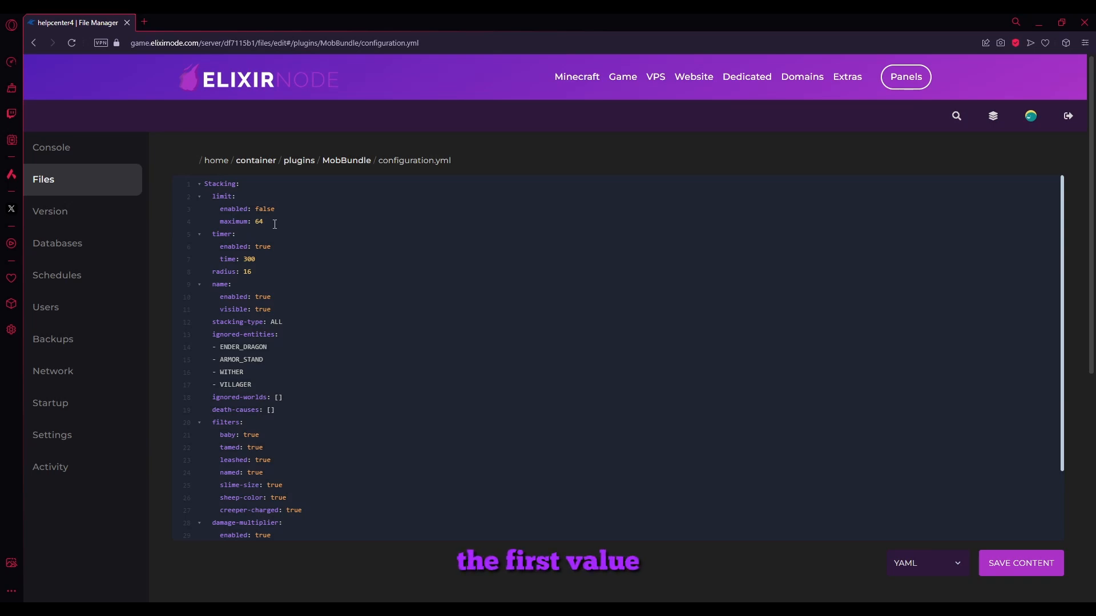
Enable the stacking limit in configuration.yml by setting its enabled value to true
{"action": "left_click_drag", "start_coordinate": [274, 224], "coordinate": [139, 195]}
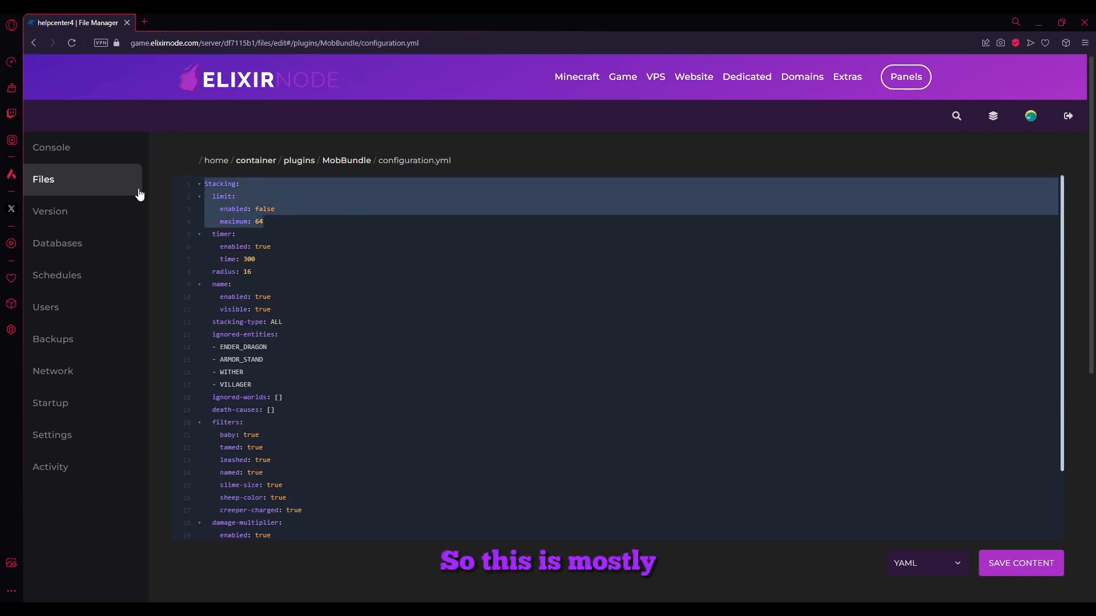
{"action": "left_click", "coordinate": [247, 207]}
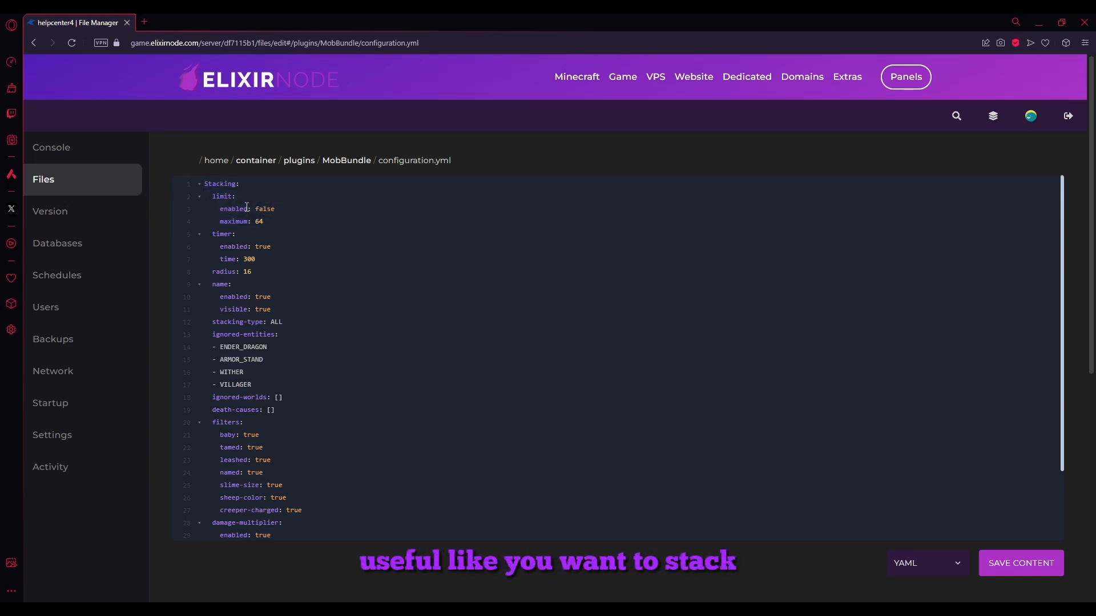
{"action": "left_click_drag", "start_coordinate": [267, 222], "coordinate": [185, 207]}
{"action": "left_click", "coordinate": [284, 222]}
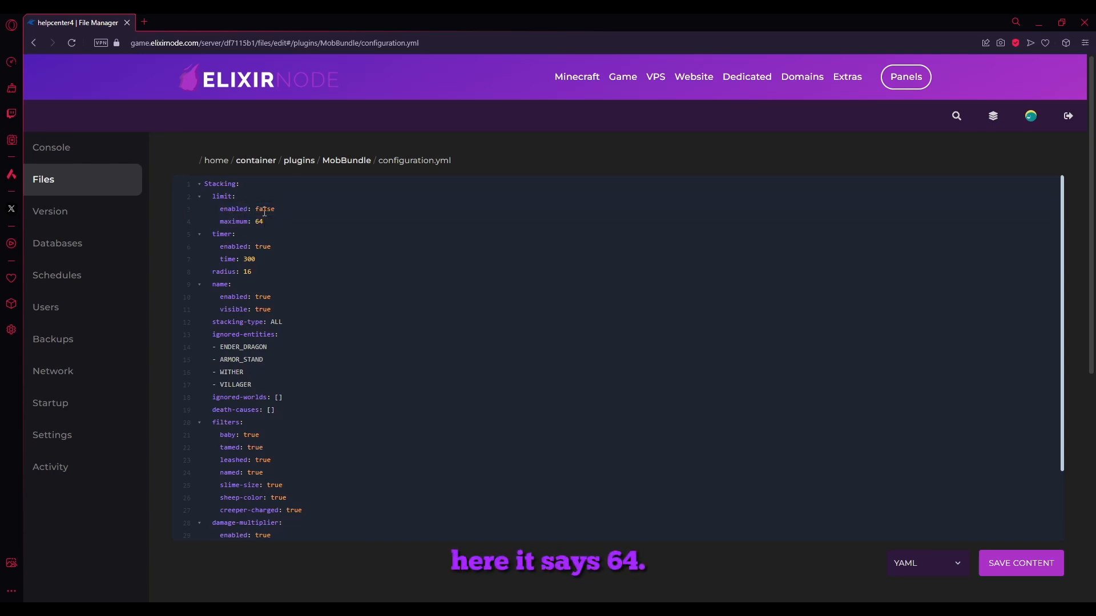
{"action": "double_click", "coordinate": [264, 210]}
{"action": "type", "text": "tr"}
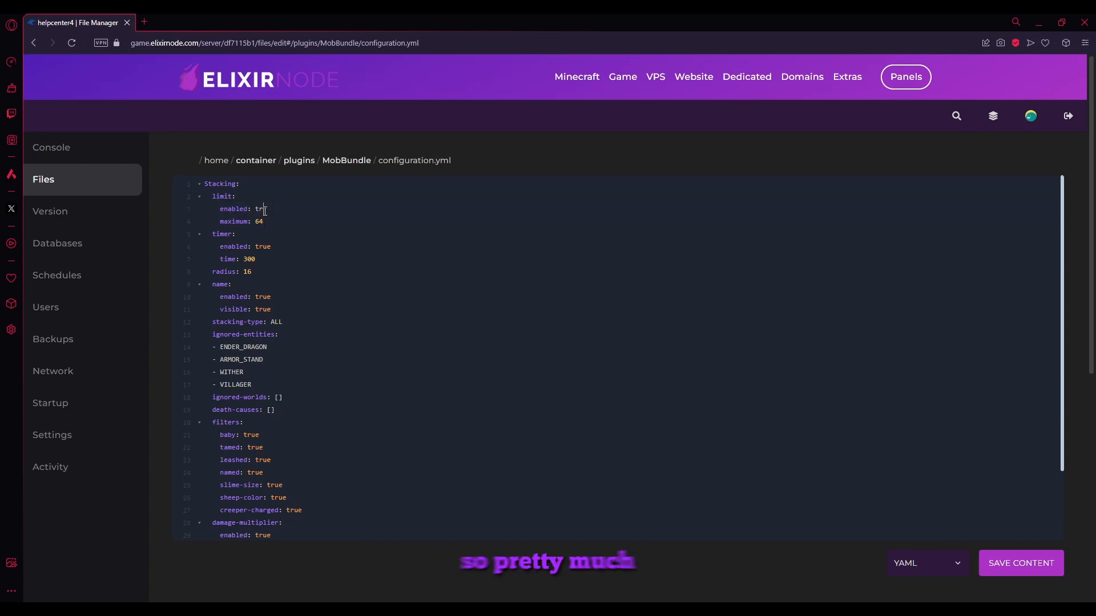
{"action": "type", "text": "ue"}
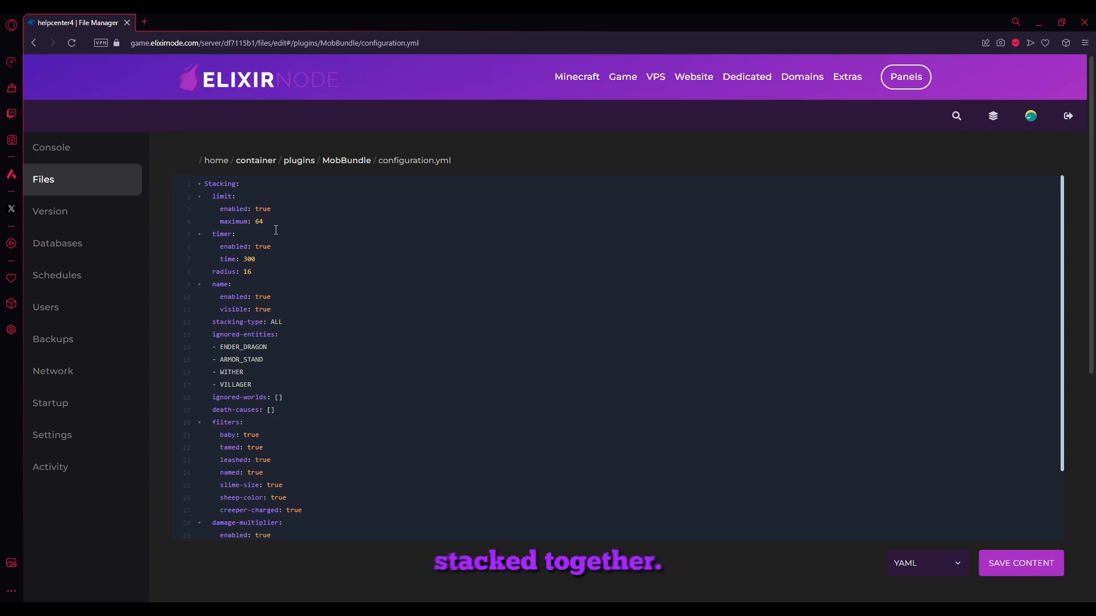
{"action": "left_click_drag", "start_coordinate": [266, 221], "coordinate": [190, 198]}
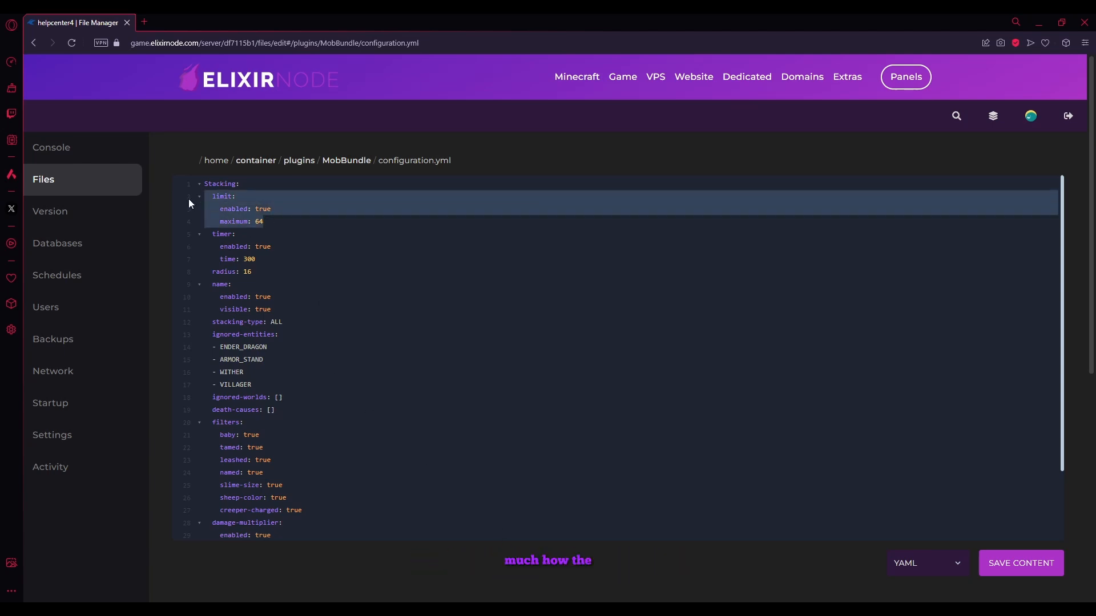
{"action": "left_click", "coordinate": [246, 213]}
Replace the stacking-type value in configuration.yml with SPAWNER
{"action": "left_click_drag", "start_coordinate": [282, 322], "coordinate": [190, 321]}
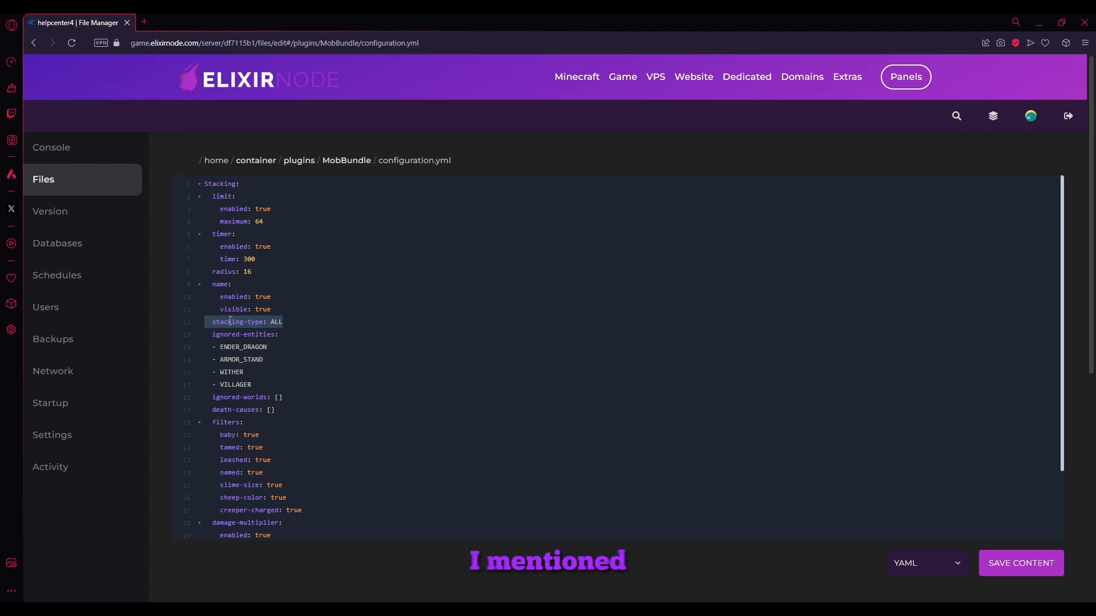
{"action": "left_click_drag", "start_coordinate": [271, 322], "coordinate": [285, 323]}
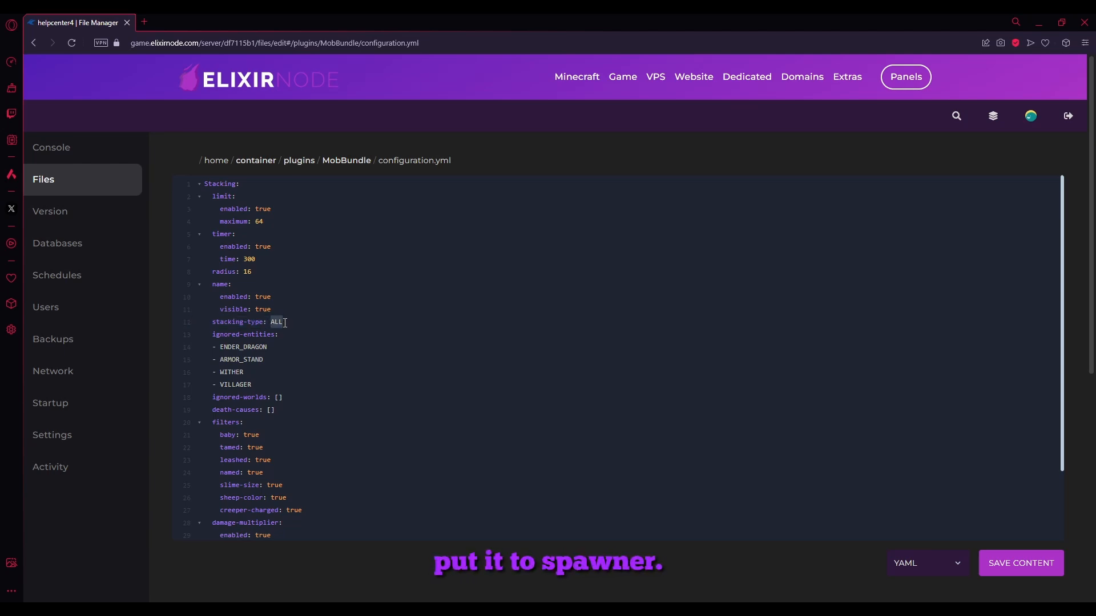
{"action": "key", "text": "Tab"}
{"action": "type", "text": "SPAWNER"}
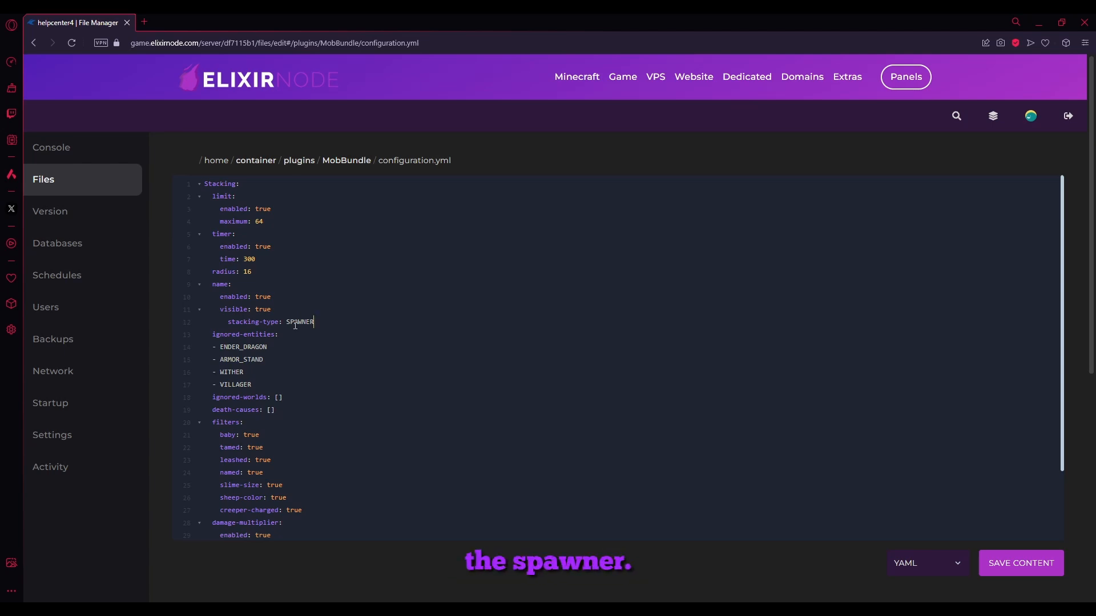
Change the stacking-type value in configuration.yml to NATURAL
{"action": "double_click", "coordinate": [297, 323]}
{"action": "type", "text": "NATUR"}
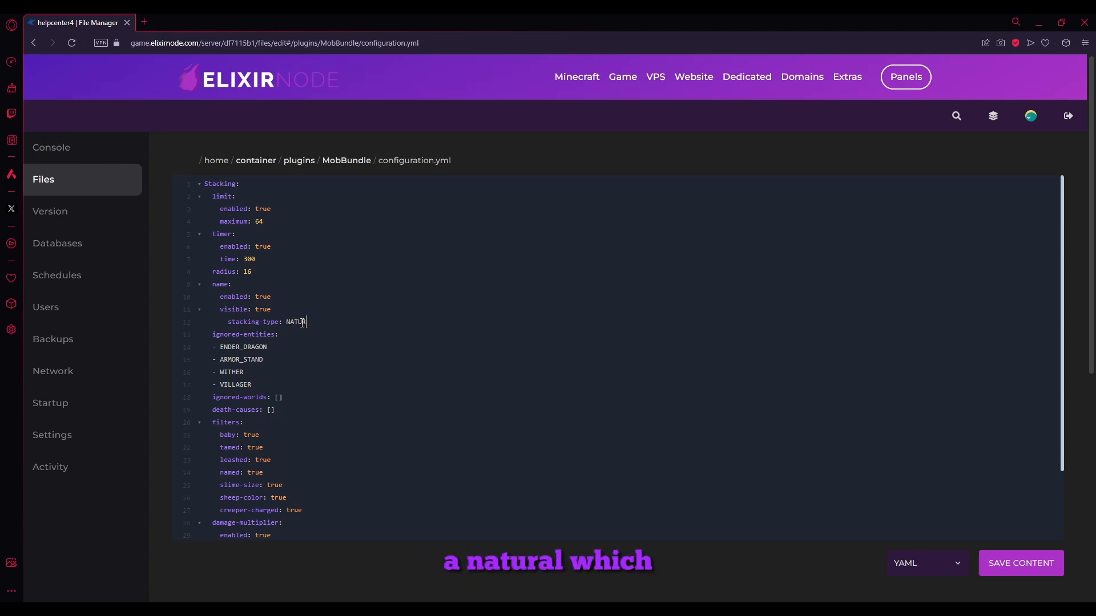
{"action": "type", "text": "AL"}
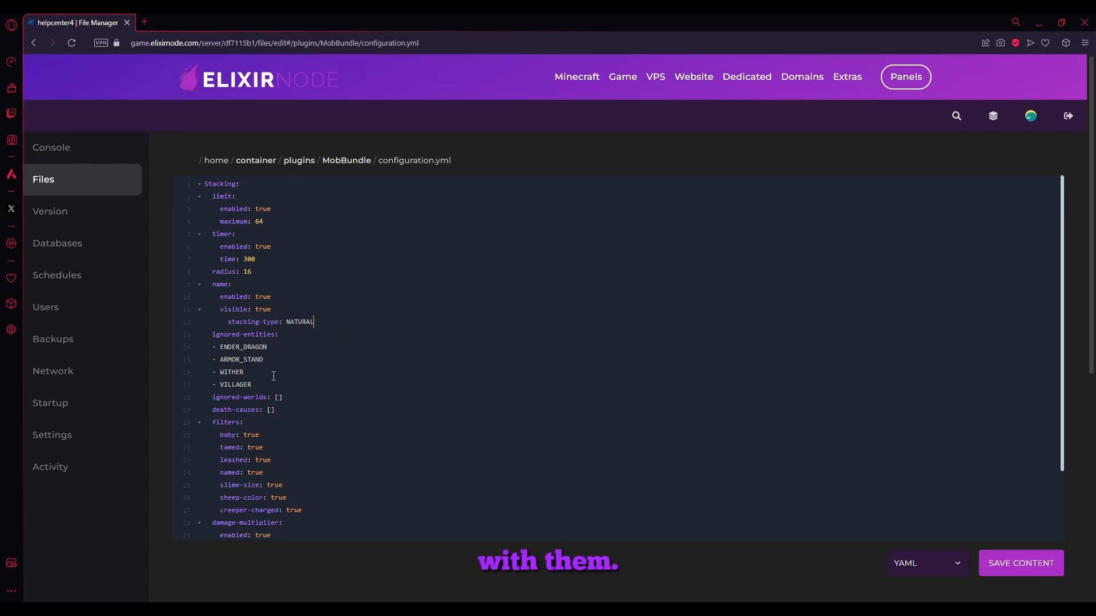
Examine the entries of the ignored-entities list in configuration.yml to see which entities are excluded from stacking
{"action": "left_click_drag", "start_coordinate": [268, 386], "coordinate": [179, 336]}
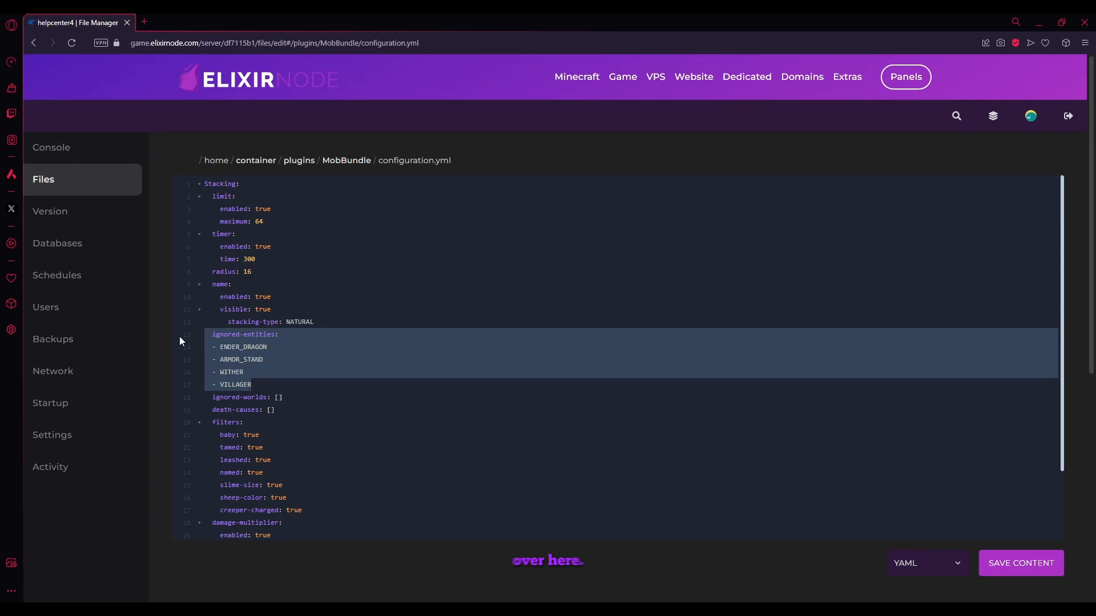
{"action": "left_click", "coordinate": [237, 374]}
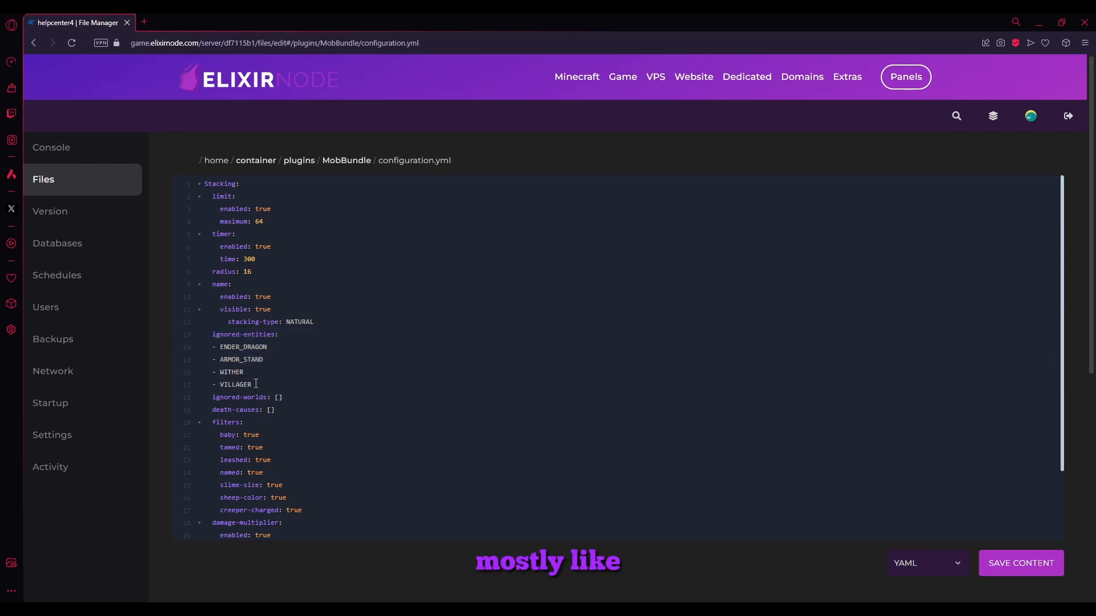
{"action": "left_click_drag", "start_coordinate": [256, 384], "coordinate": [224, 374]}
{"action": "left_click", "coordinate": [249, 381]}
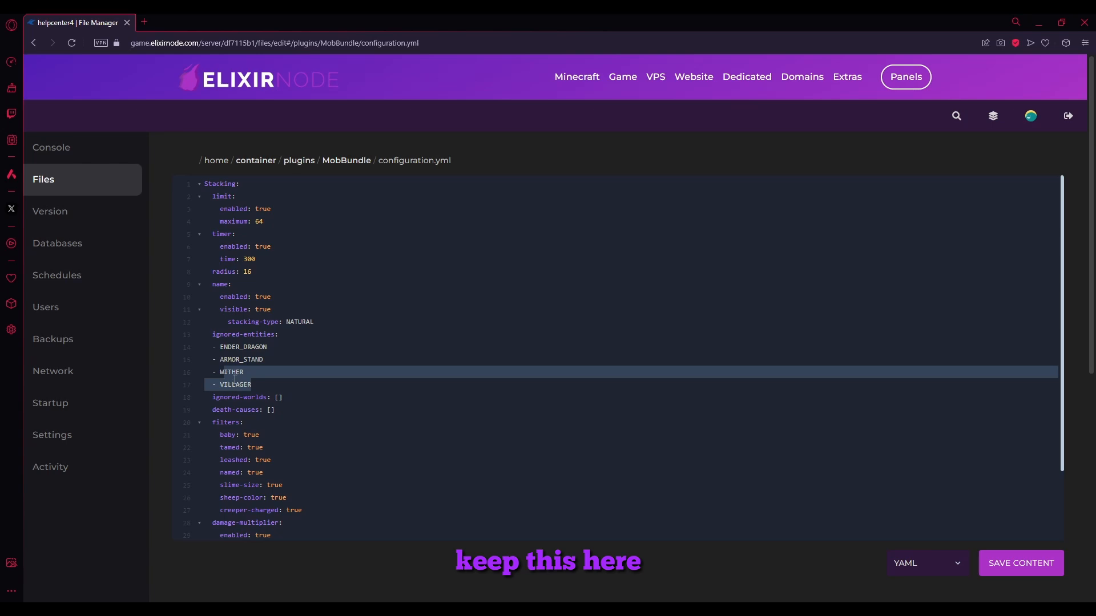
{"action": "left_click", "coordinate": [234, 381]}
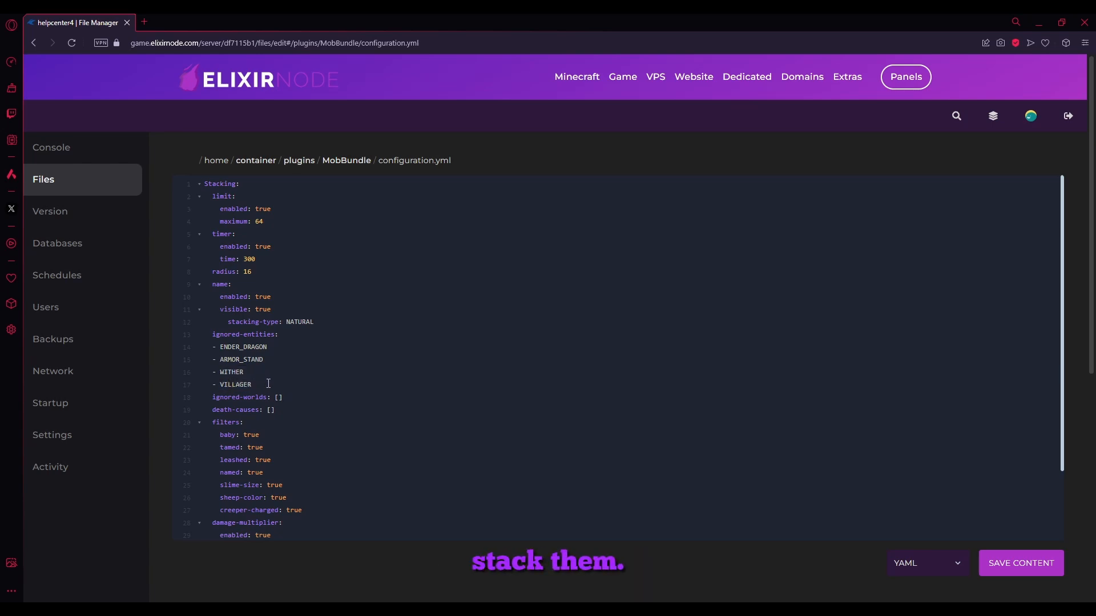
{"action": "left_click_drag", "start_coordinate": [268, 383], "coordinate": [201, 343]}
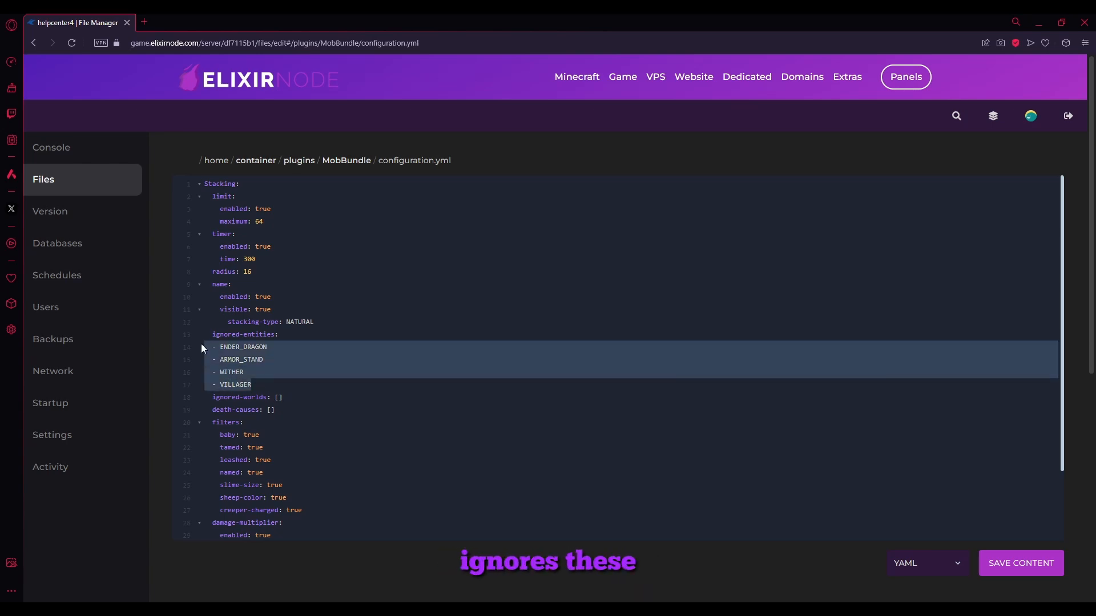
{"action": "left_click", "coordinate": [222, 350]}
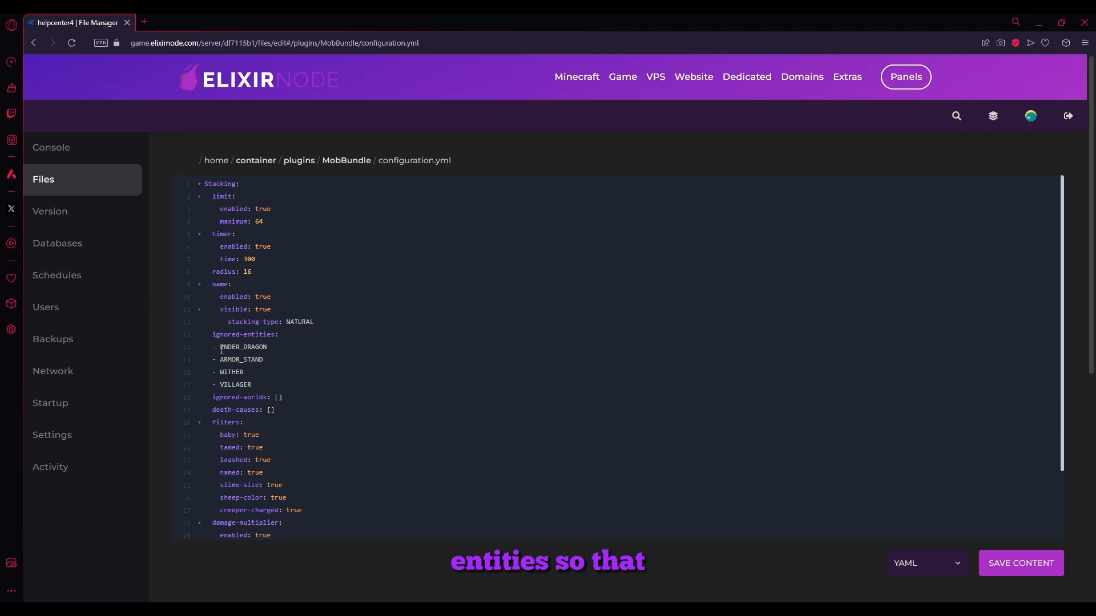
{"action": "left_click_drag", "start_coordinate": [222, 347], "coordinate": [288, 352]}
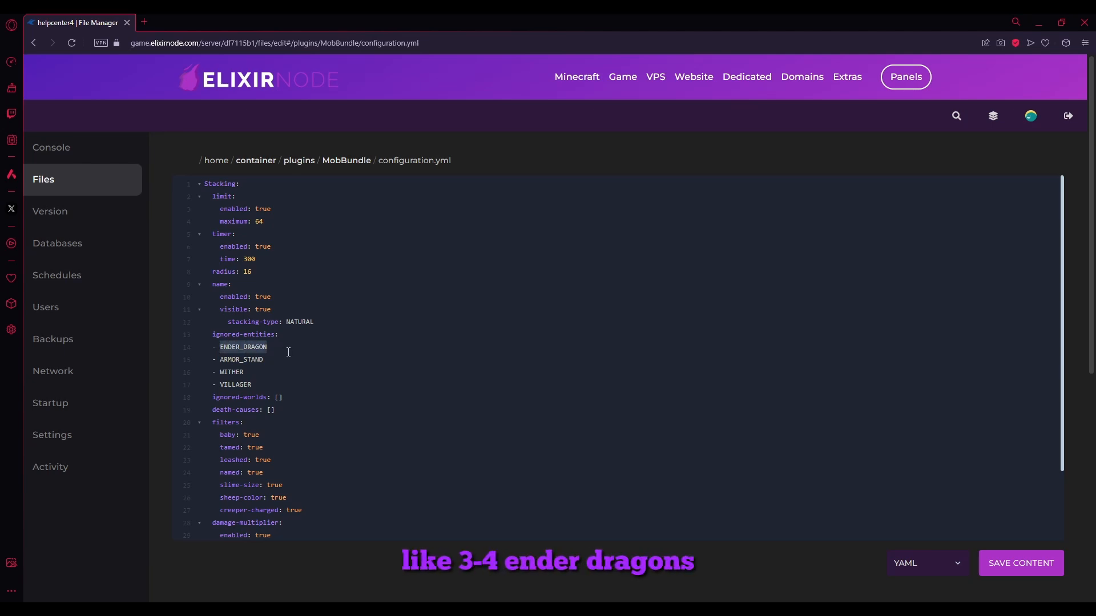
{"action": "left_click", "coordinate": [252, 349]}
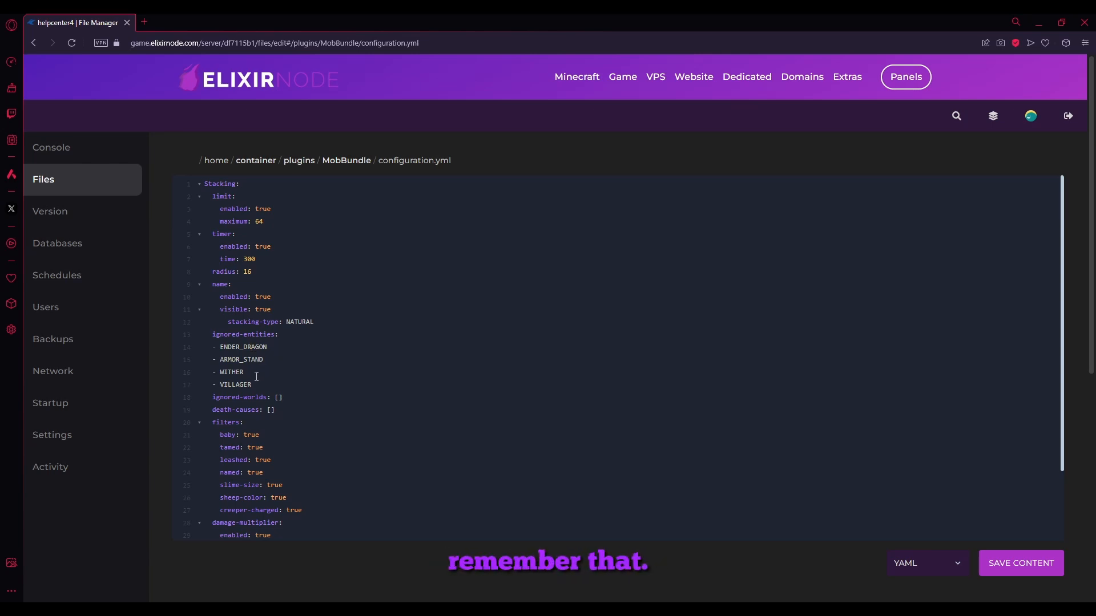
{"action": "left_click_drag", "start_coordinate": [255, 385], "coordinate": [187, 360]}
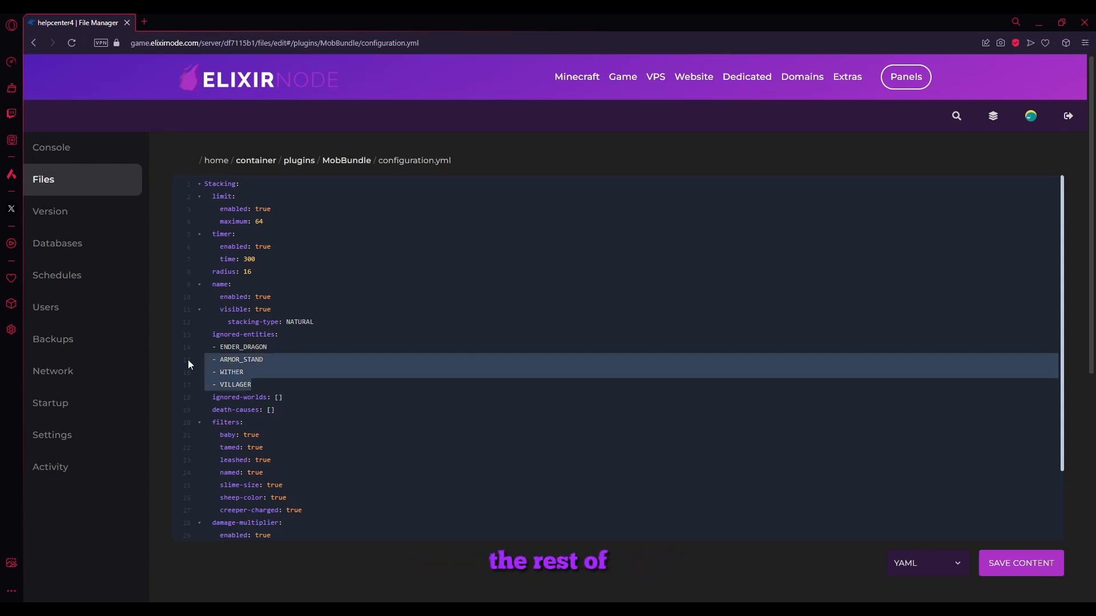
{"action": "left_click", "coordinate": [273, 388]}
Replace the empty brackets of ignored-worlds with a list entry "- SPAWN" on the line below
{"action": "left_click", "coordinate": [274, 397]}
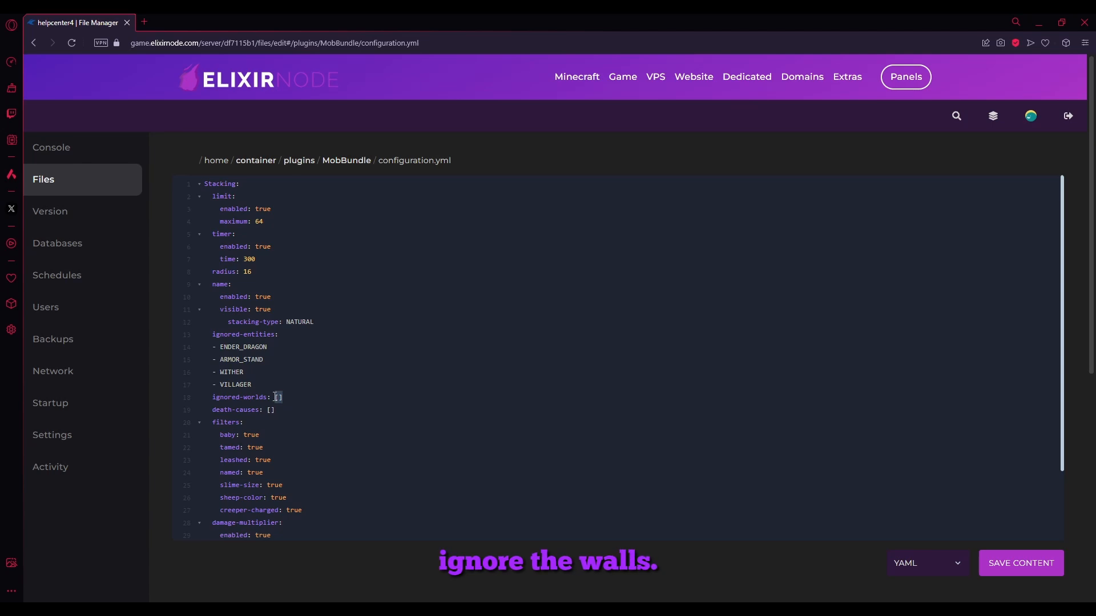
{"action": "key", "text": "BackSpace"}
{"action": "key", "text": "Return"}
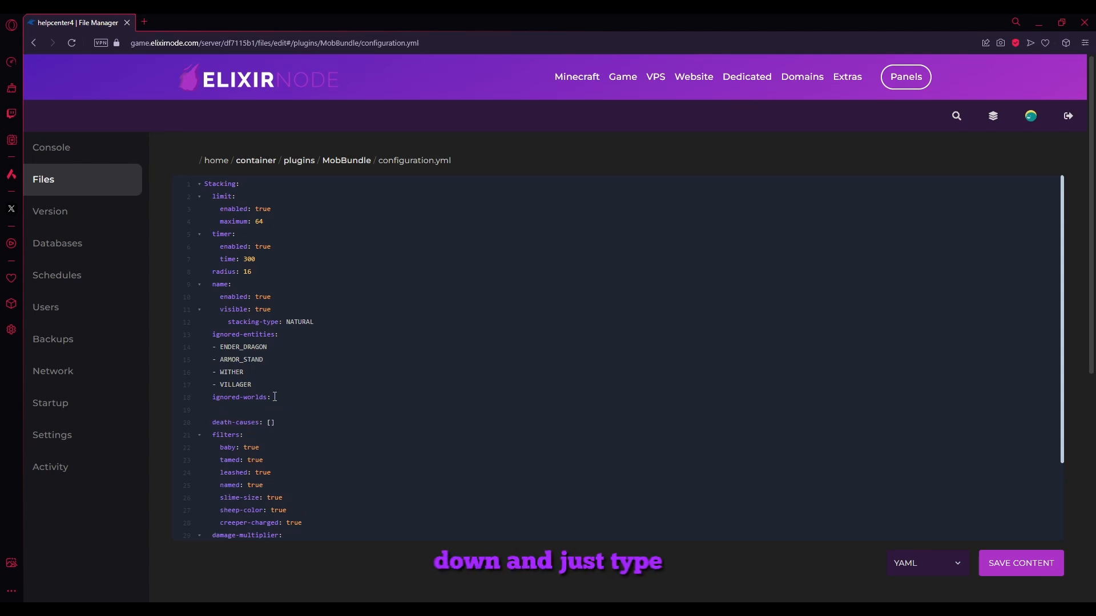
{"action": "type", "text": "- "}
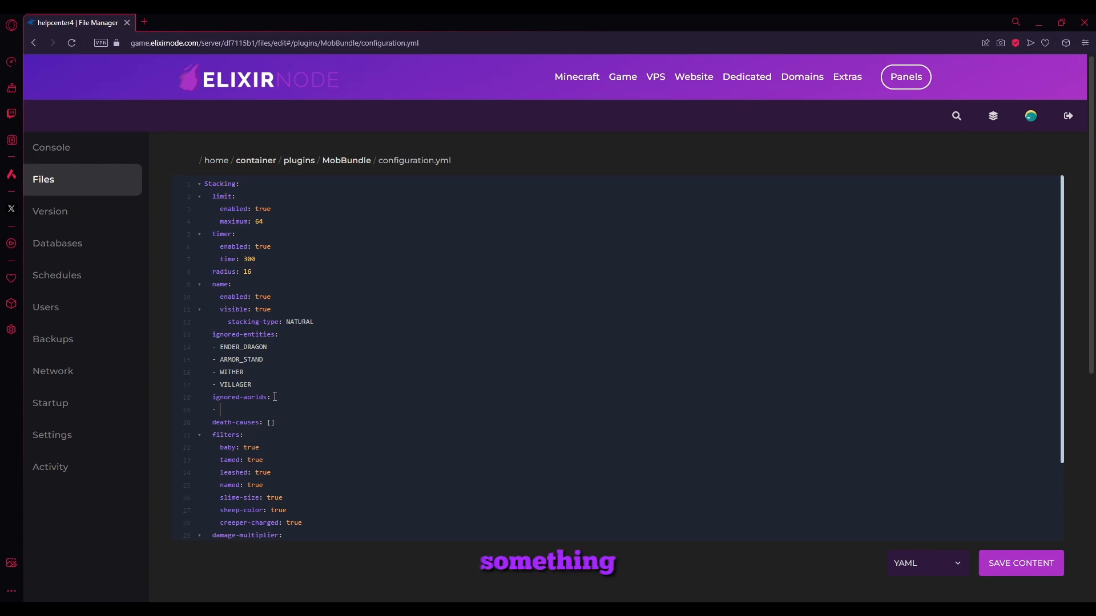
{"action": "type", "text": "SPAWN"}
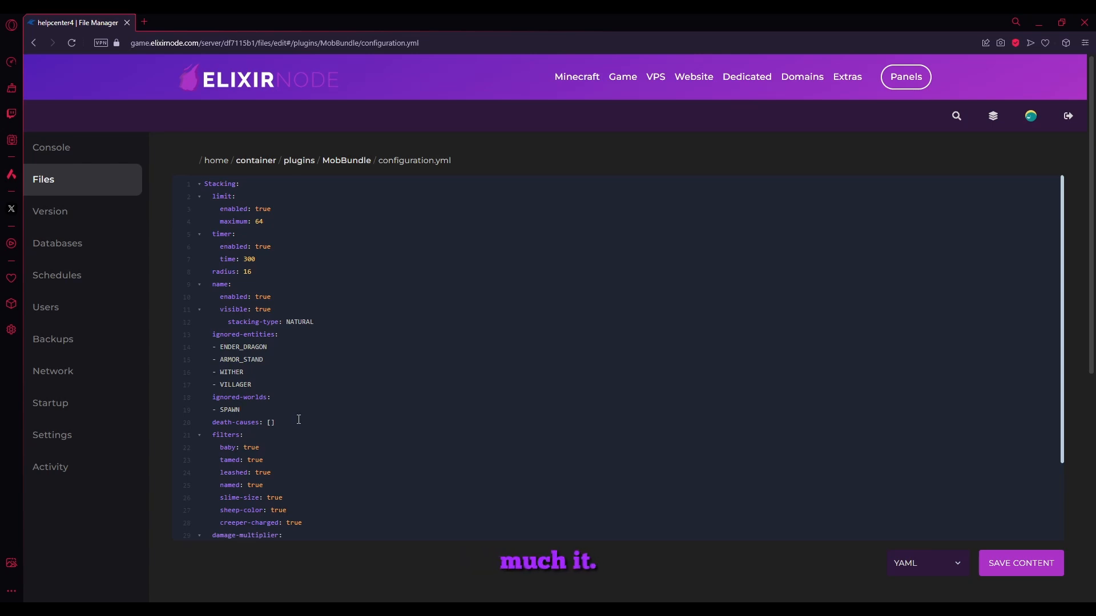
Review the filters section of configuration.yml, including the baby, leashed, named, slime-size, sheep-color and creeper-charged settings
{"action": "scroll", "coordinate": [298, 420], "scroll_direction": "down", "scroll_amount": 2}
{"action": "left_click_drag", "start_coordinate": [294, 432], "coordinate": [173, 331]}
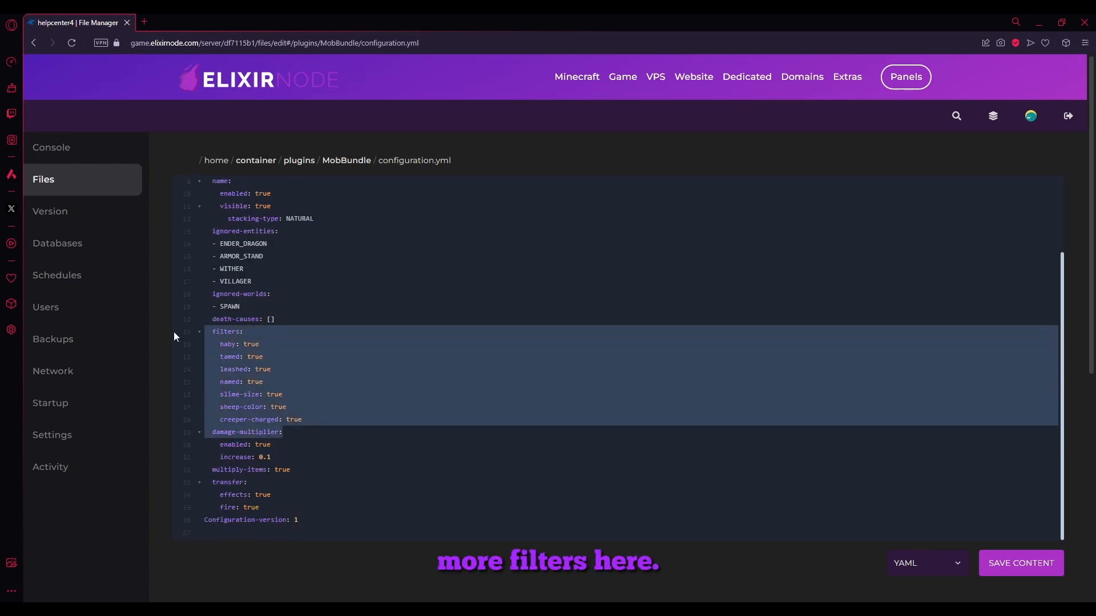
{"action": "left_click", "coordinate": [289, 362]}
{"action": "left_click_drag", "start_coordinate": [260, 344], "coordinate": [217, 343]}
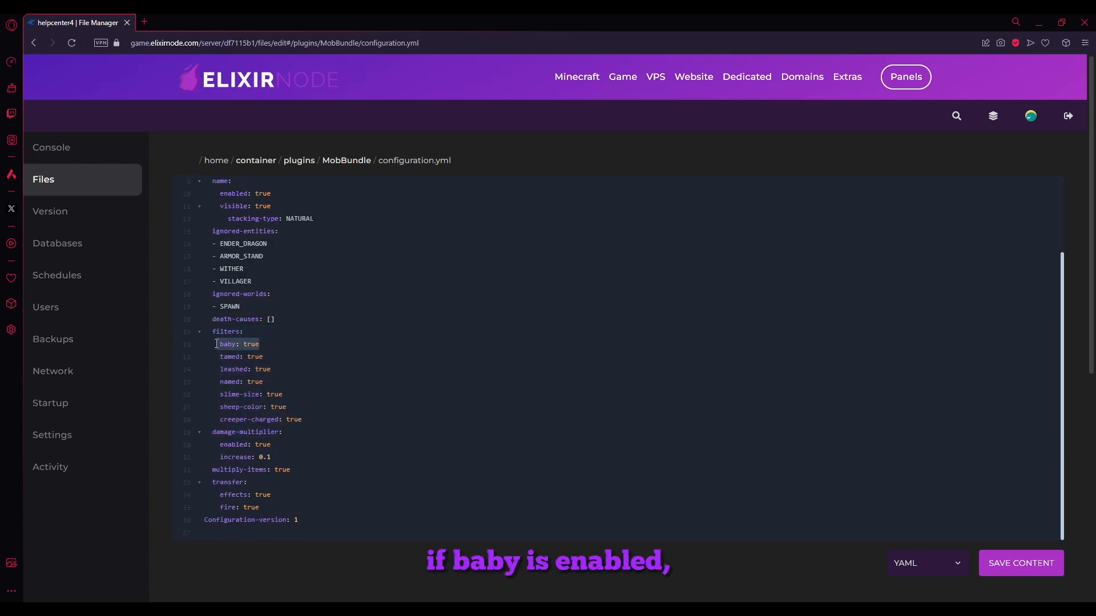
{"action": "left_click", "coordinate": [216, 343]}
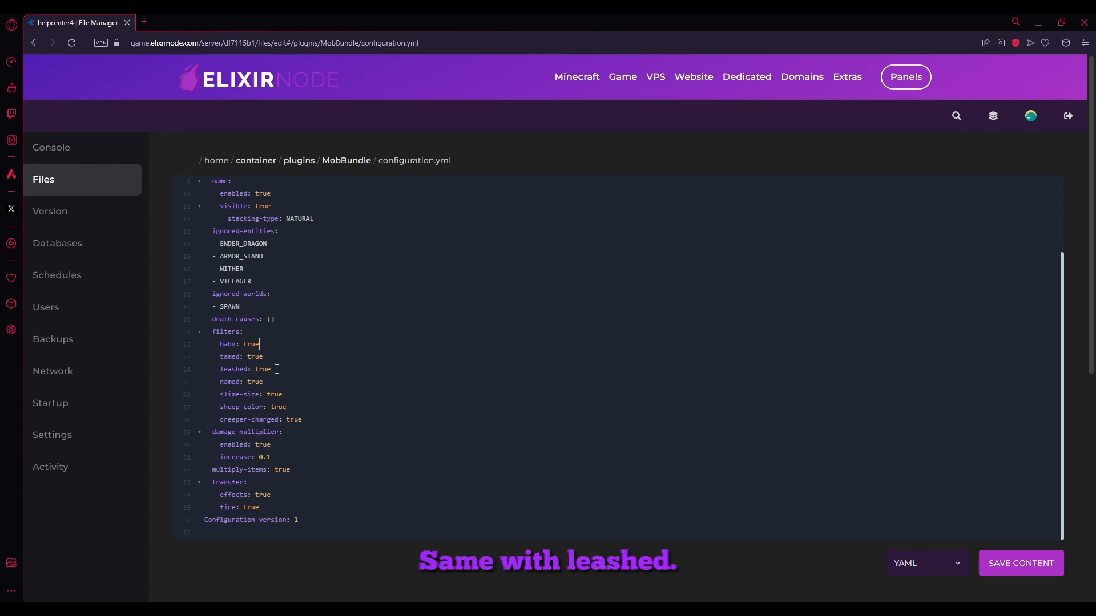
{"action": "left_click_drag", "start_coordinate": [271, 378], "coordinate": [223, 381]}
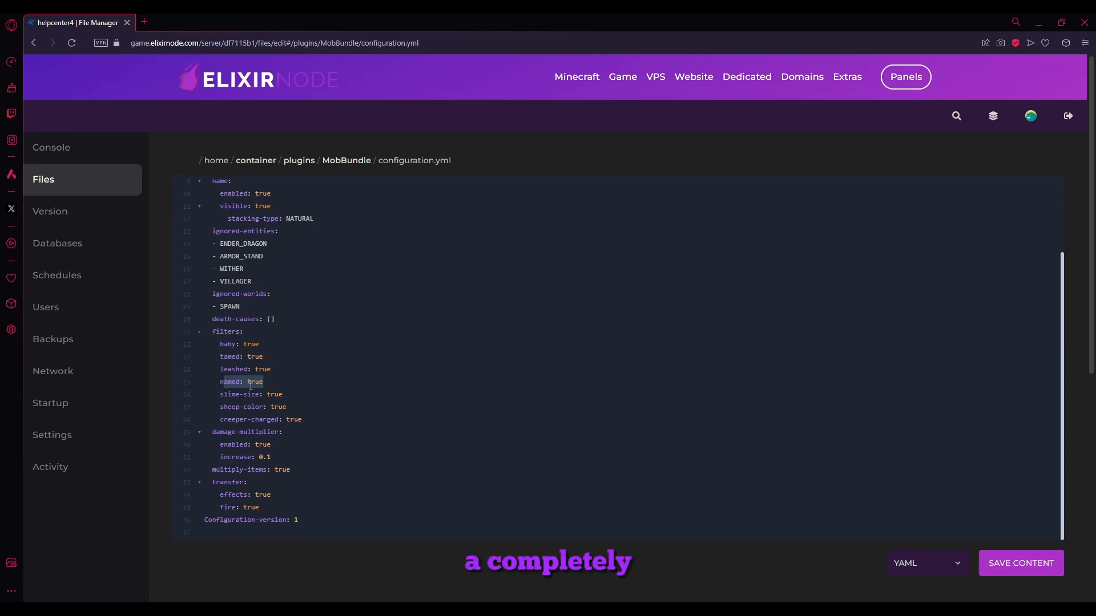
{"action": "left_click_drag", "start_coordinate": [300, 397], "coordinate": [220, 392]}
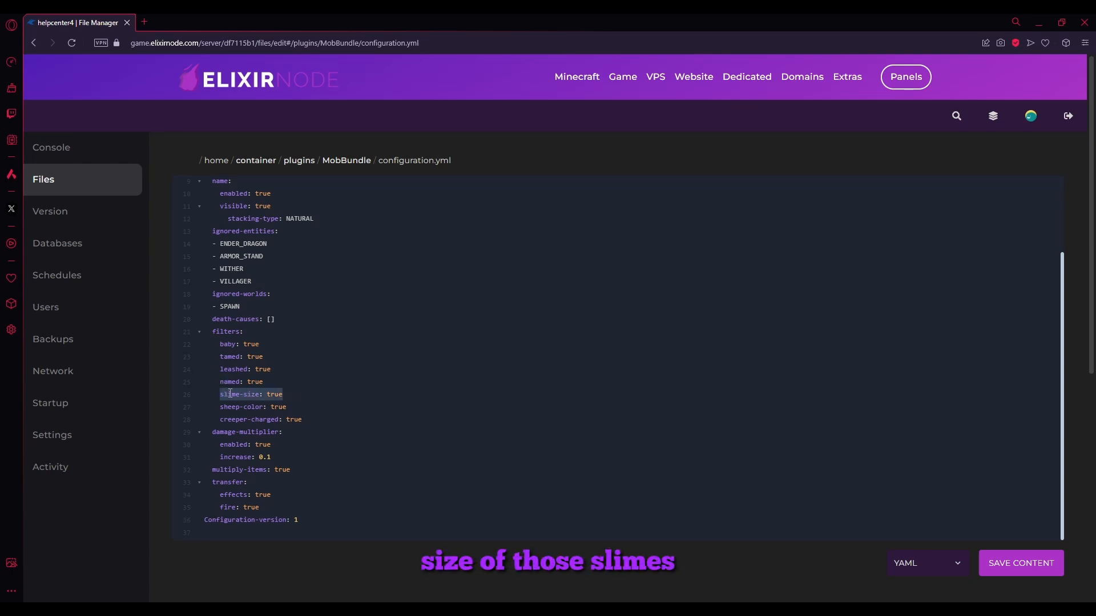
{"action": "left_click_drag", "start_coordinate": [302, 420], "coordinate": [226, 410]}
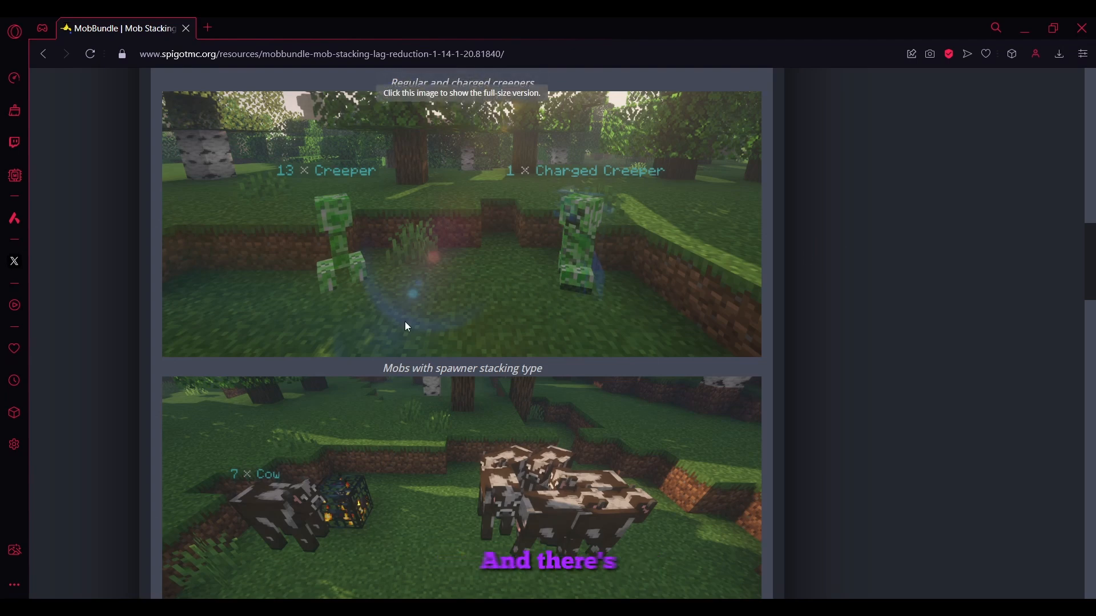
Switch to MobBundle's SpigotMC page and examine the Stacked Mobs example images of creepers and spawner mobs
{"action": "scroll", "coordinate": [412, 508], "scroll_direction": "up", "scroll_amount": 2}
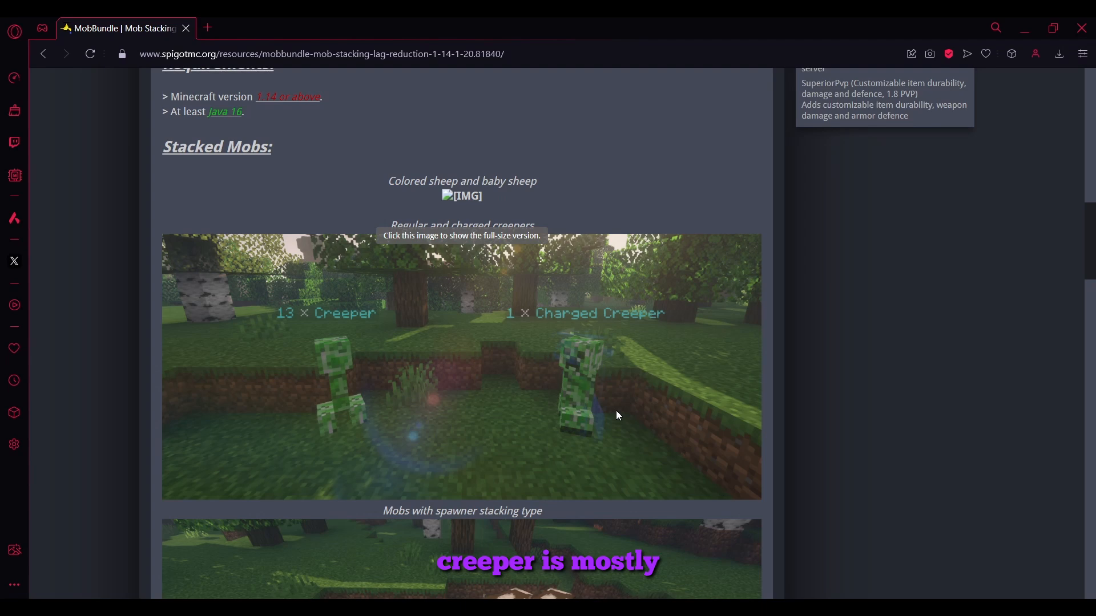
{"action": "scroll", "coordinate": [617, 415], "scroll_direction": "down", "scroll_amount": 4}
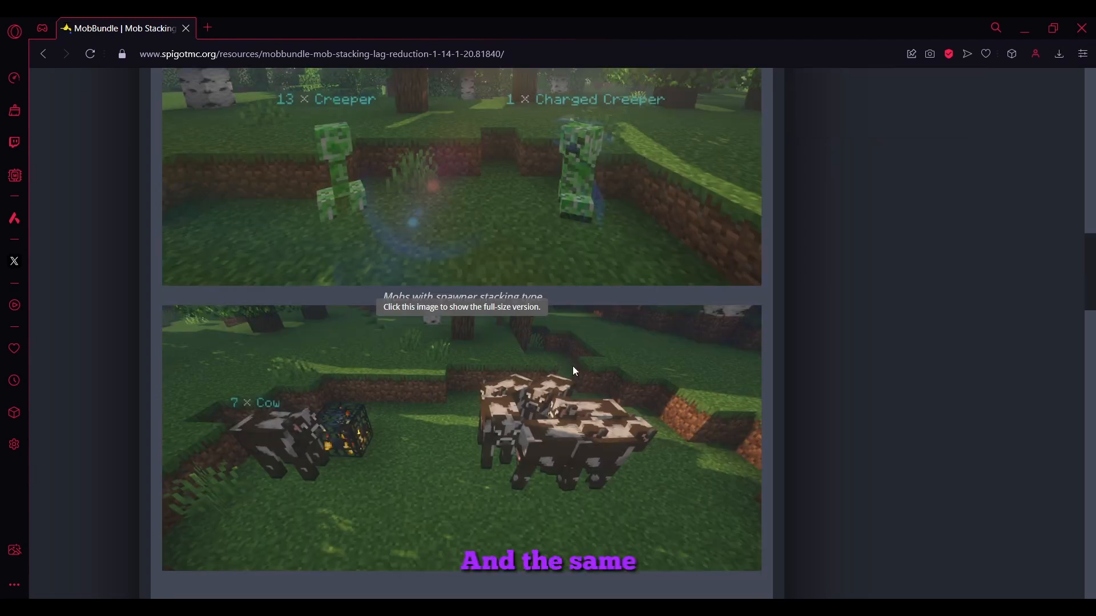